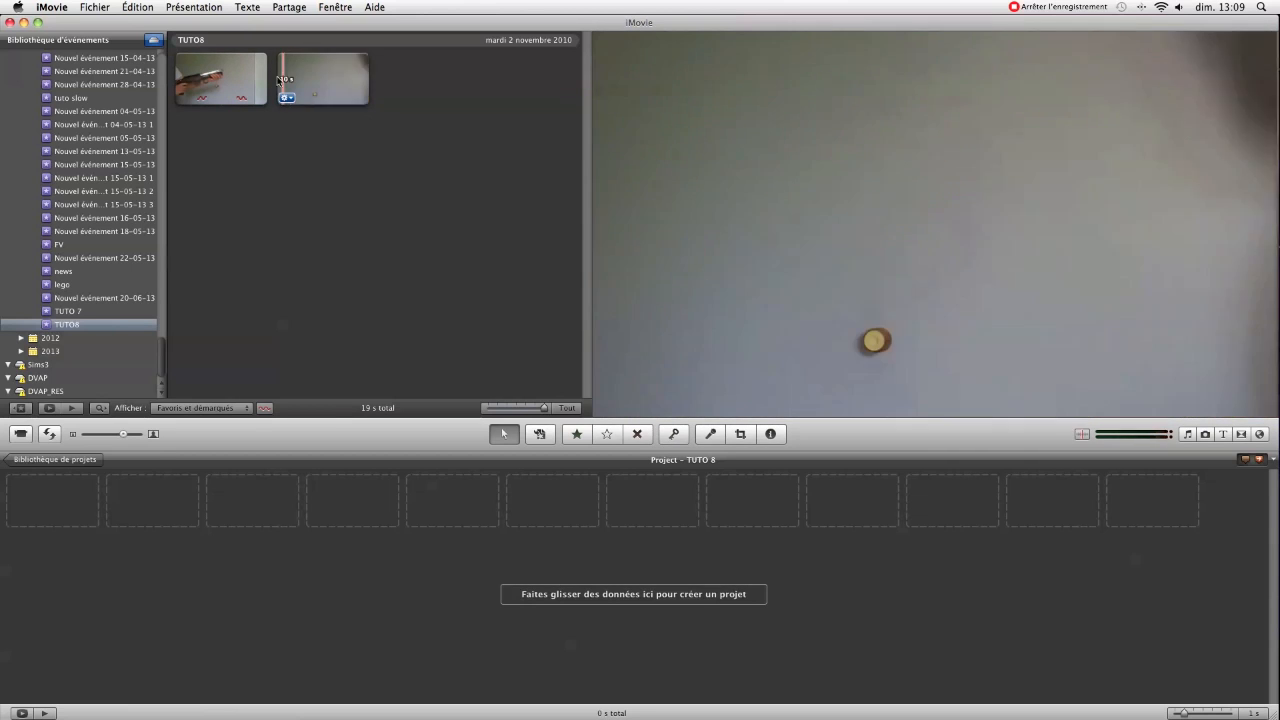
# - Preview the second TUTO8 event clip and add a 3.1 s excerpt showing the pistol to the empty project
pyautogui.press('space')
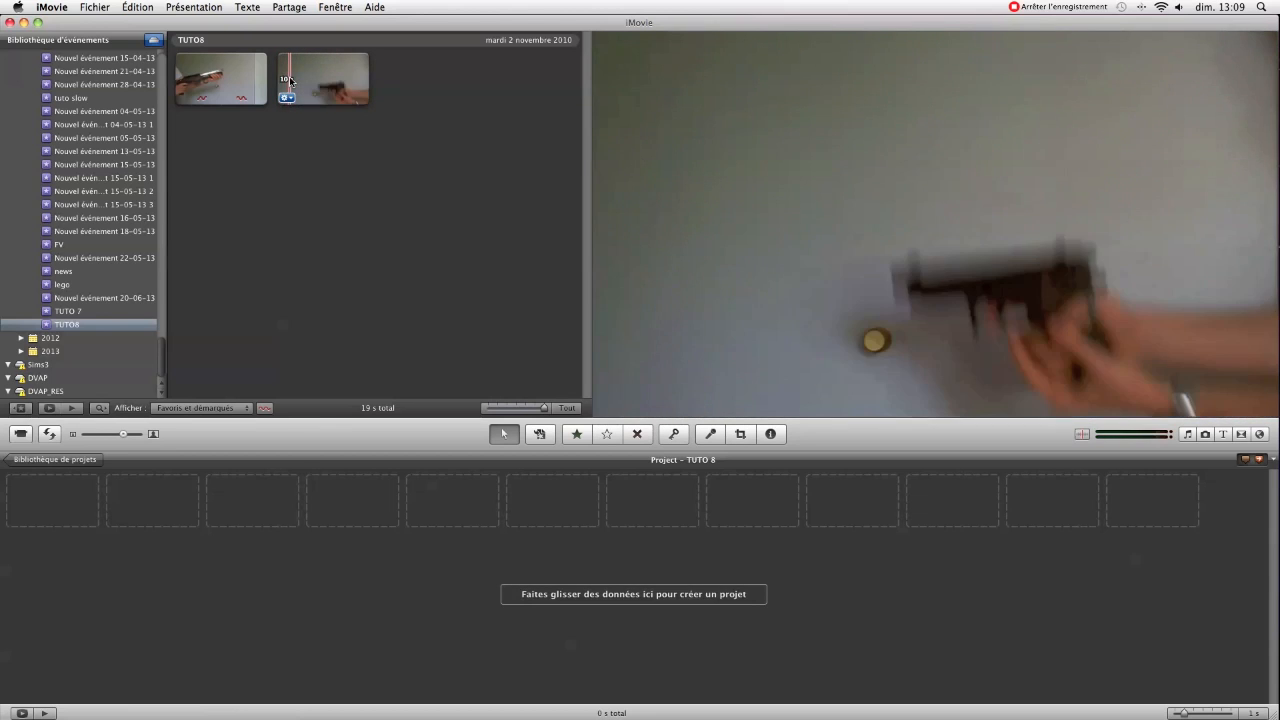
pyautogui.moveTo(288, 80); pyautogui.dragTo(293, 497)
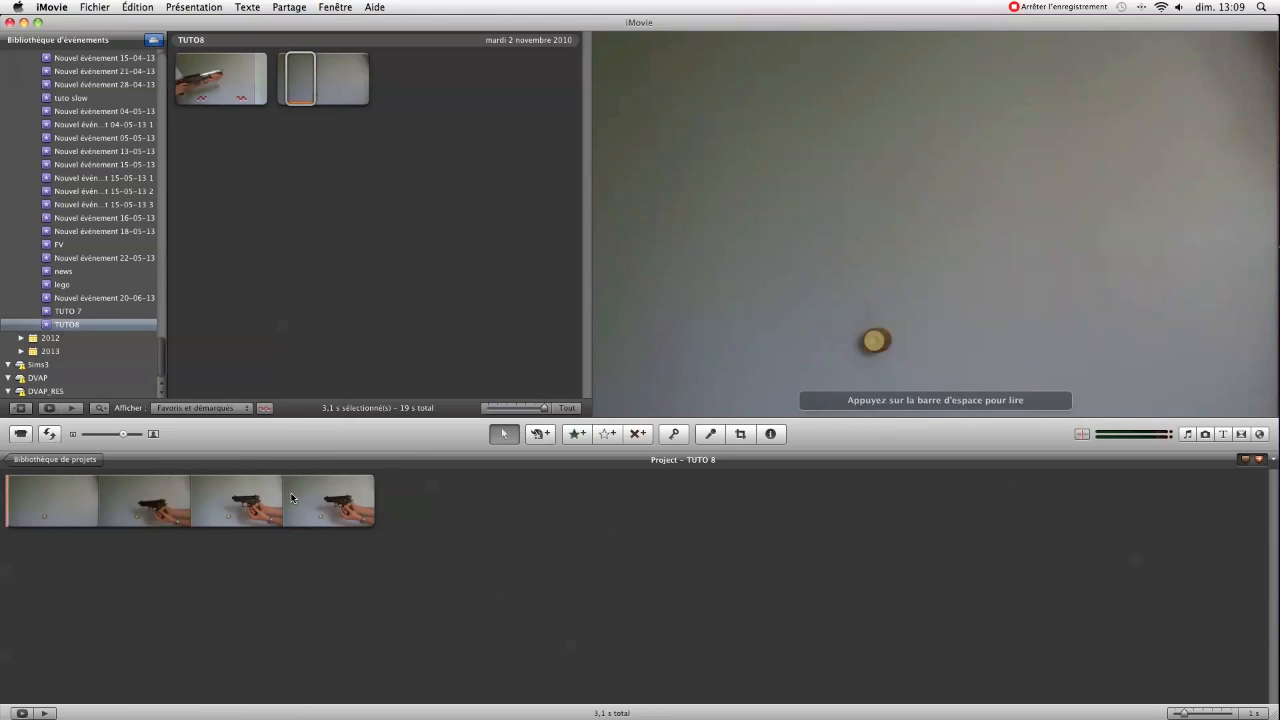
pyautogui.click(16, 520)
pyautogui.click(40, 531)
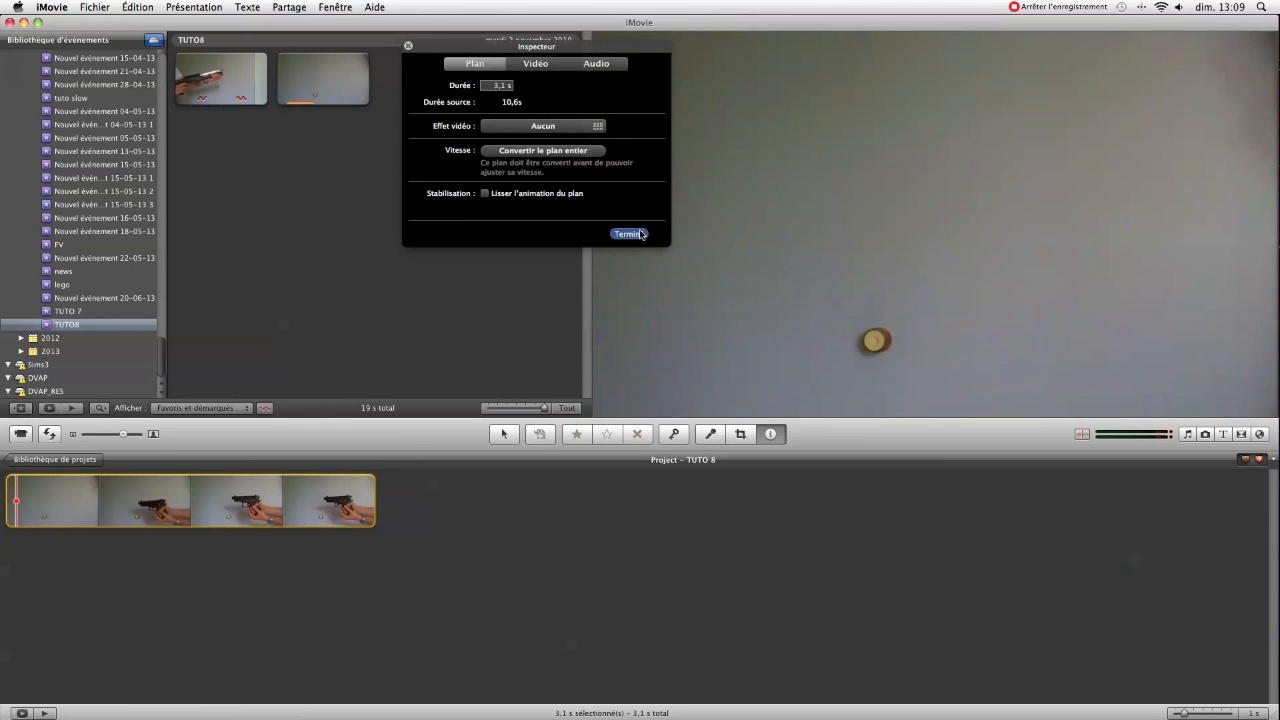
pyautogui.click(628, 234)
pyautogui.click(214, 589)
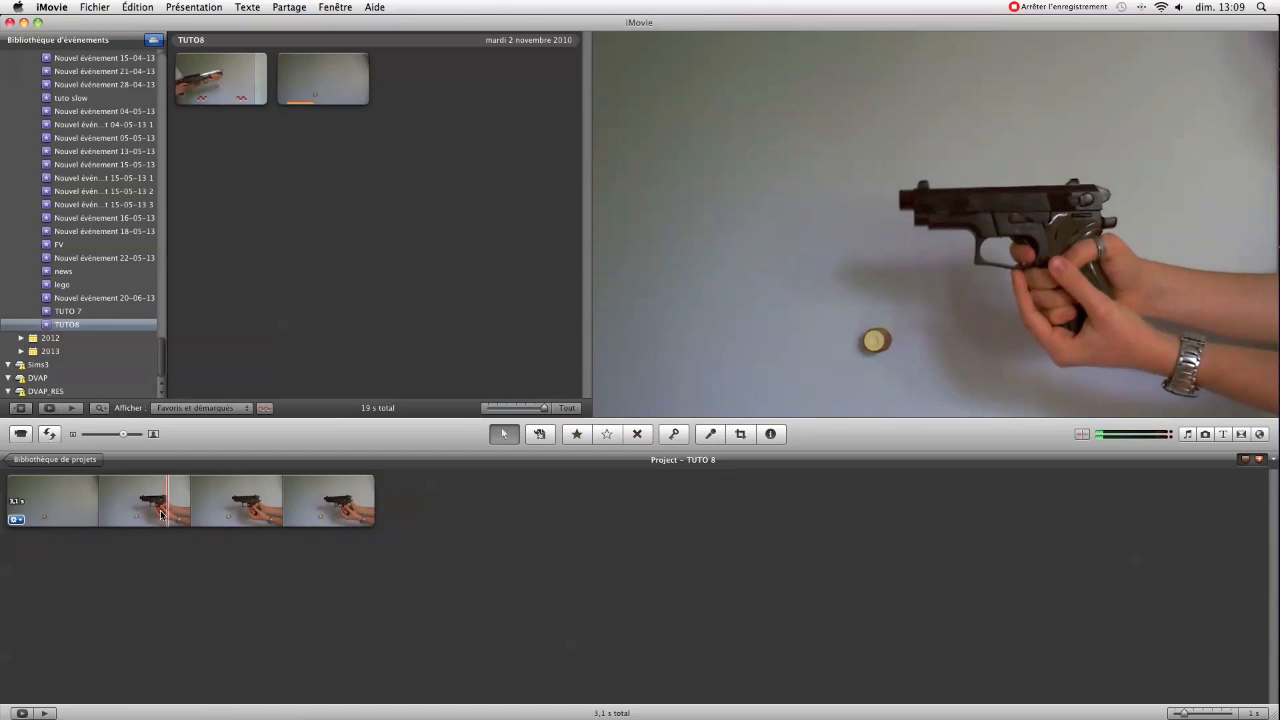
# - Convert the entire project clip for speed changes and set its speed to 90%
pyautogui.click(17, 519)
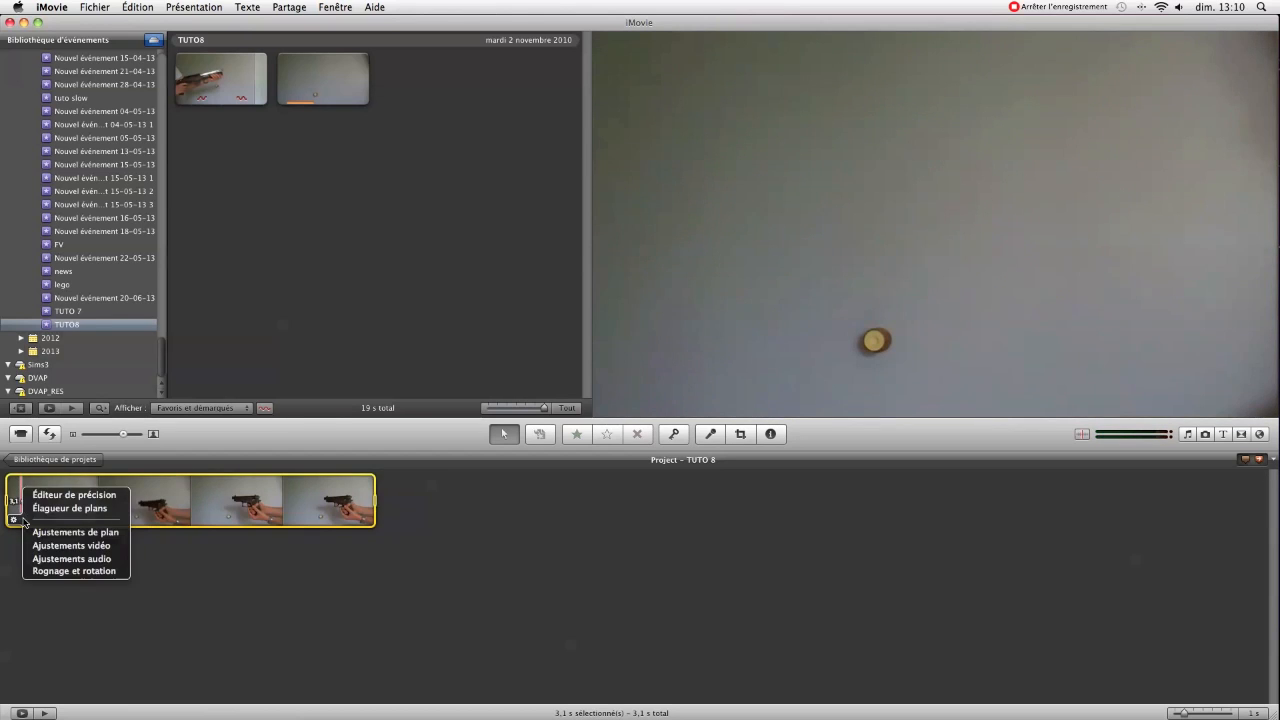
pyautogui.click(62, 532)
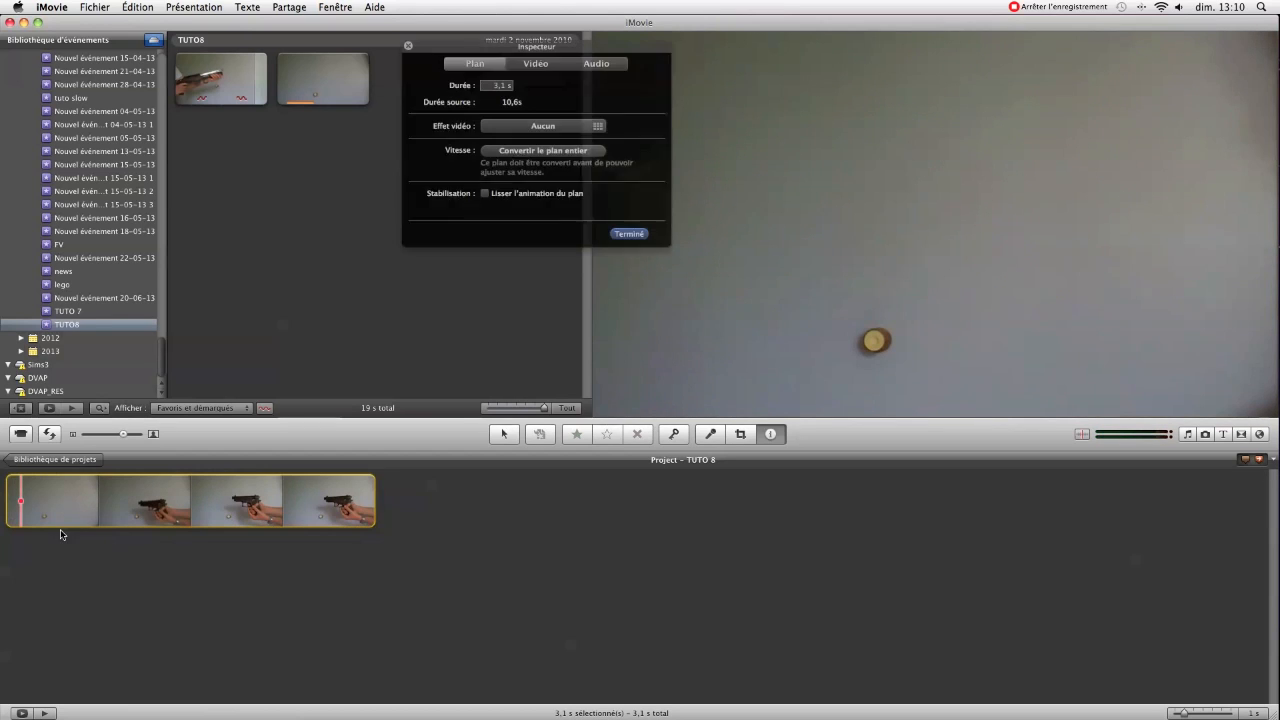
pyautogui.click(497, 152)
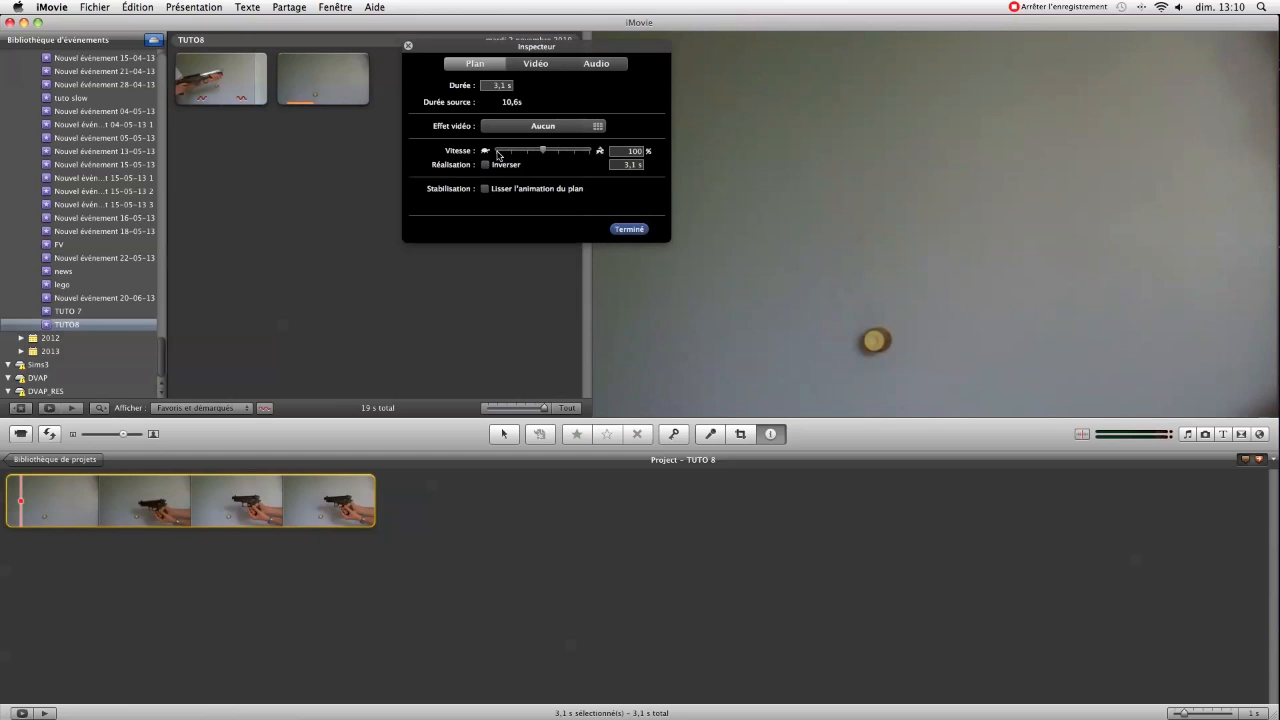
pyautogui.moveTo(543, 153); pyautogui.dragTo(539, 155)
pyautogui.doubleClick(635, 151)
pyautogui.click(616, 231)
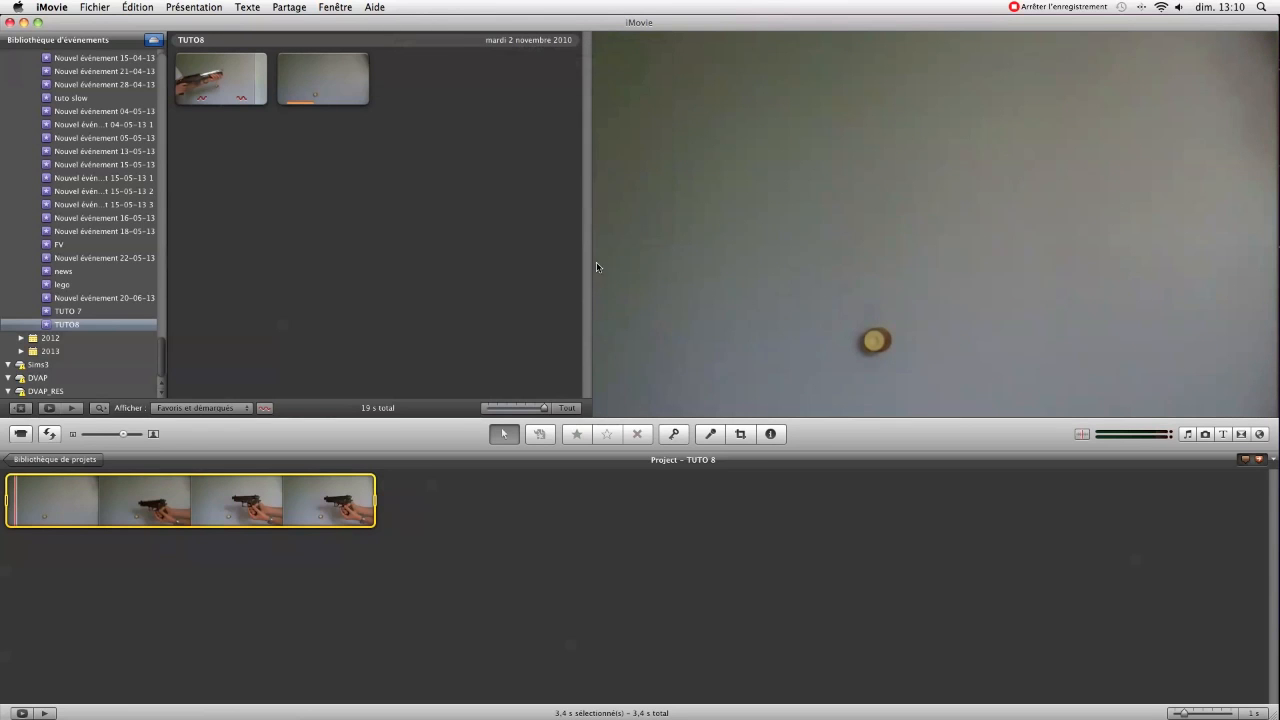
# - Check the project clip's speed setting and play the clip from its beginning
pyautogui.click(20, 518)
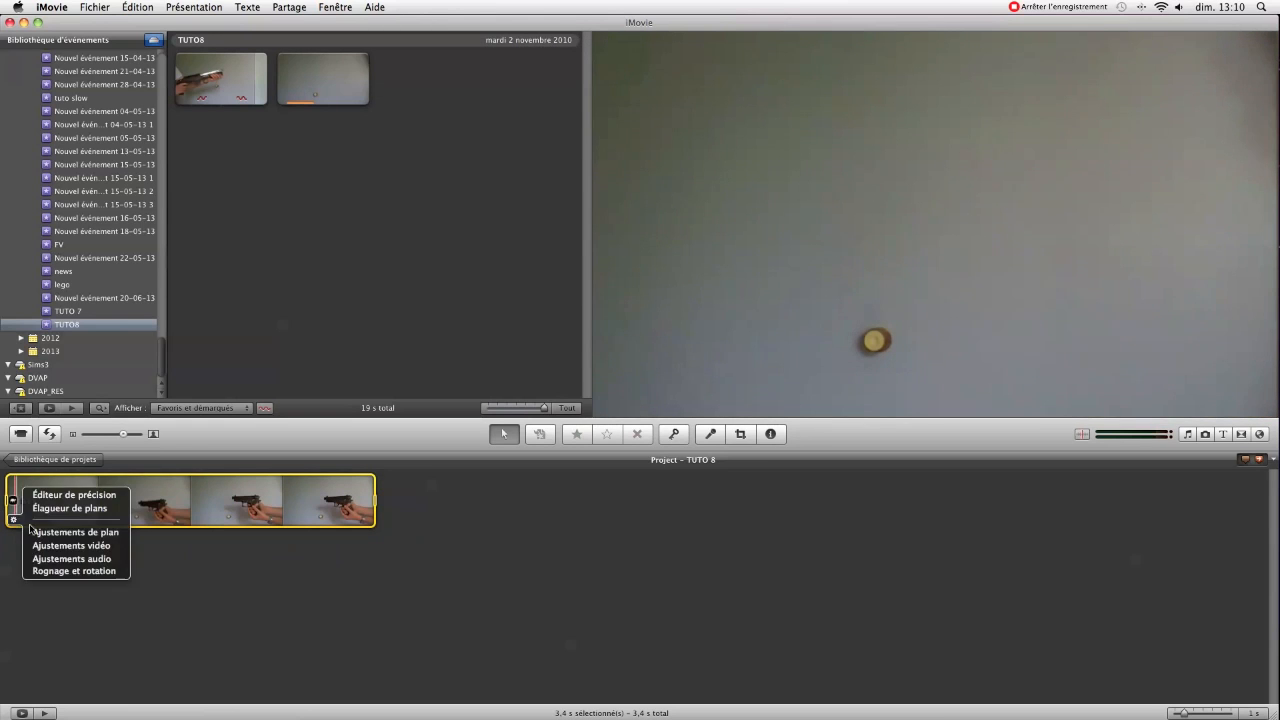
pyautogui.click(60, 531)
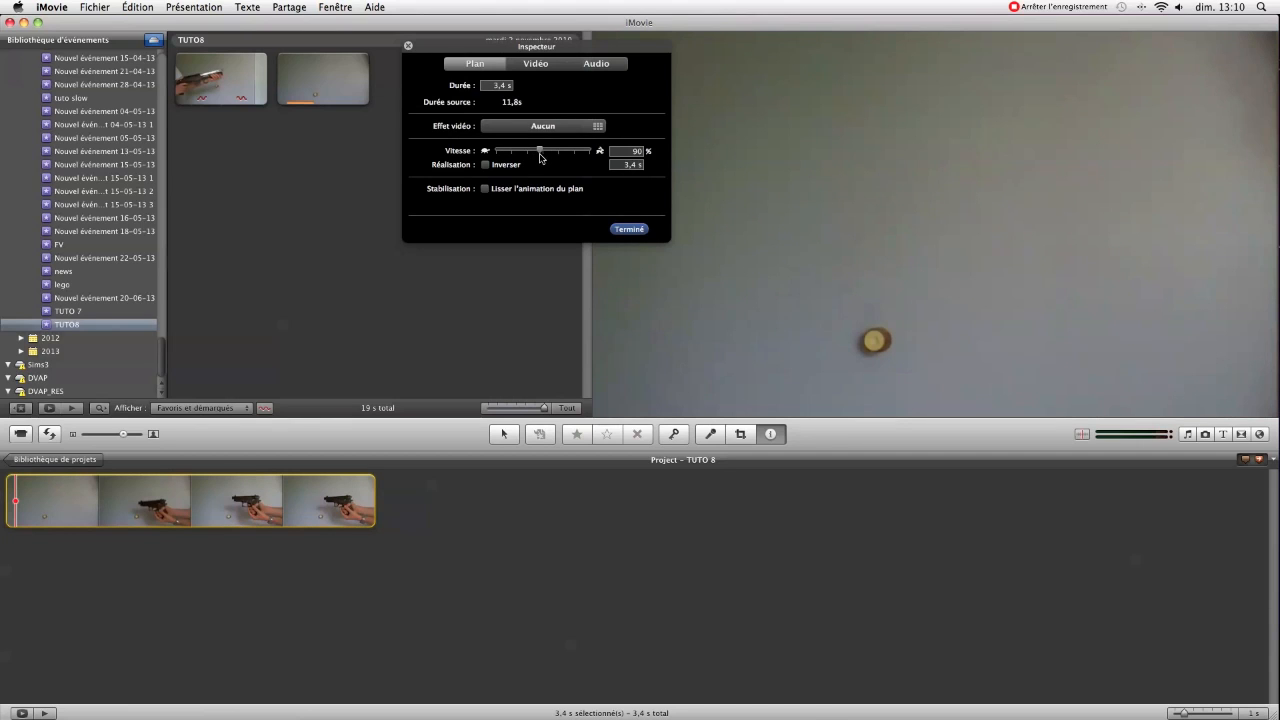
pyautogui.click(629, 230)
pyautogui.click(182, 665)
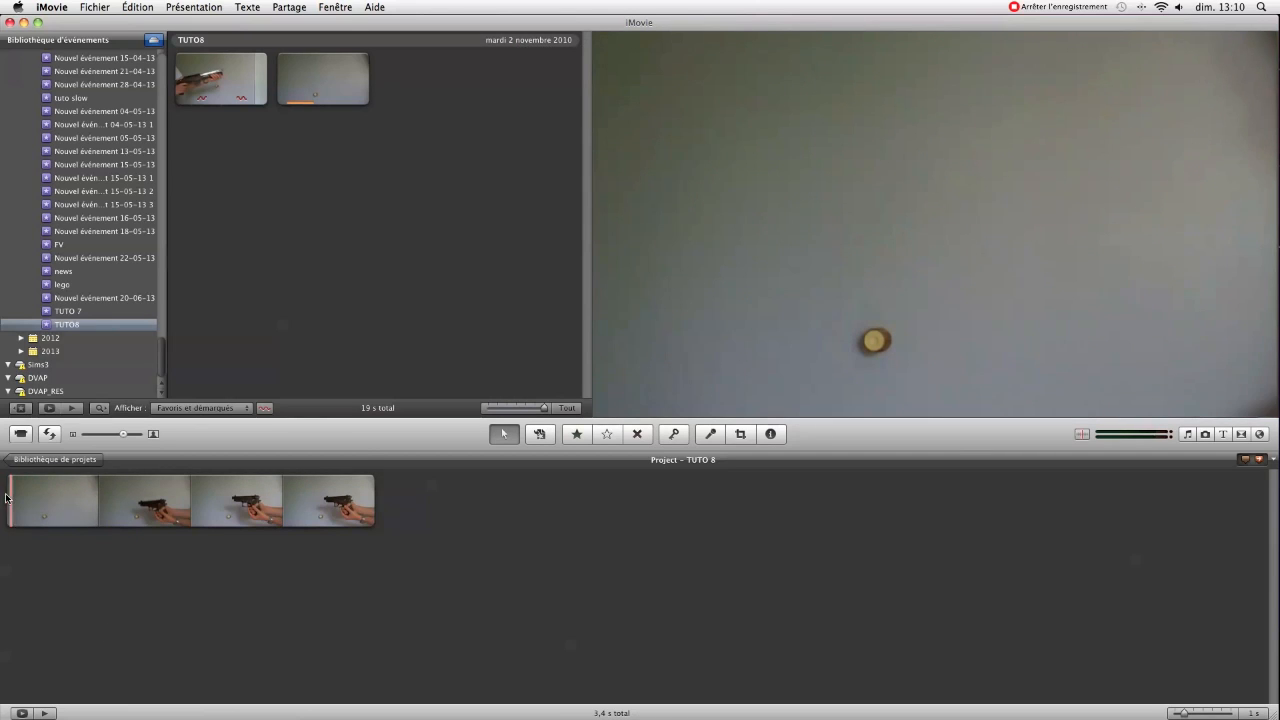
pyautogui.press('space')
pyautogui.press('space')
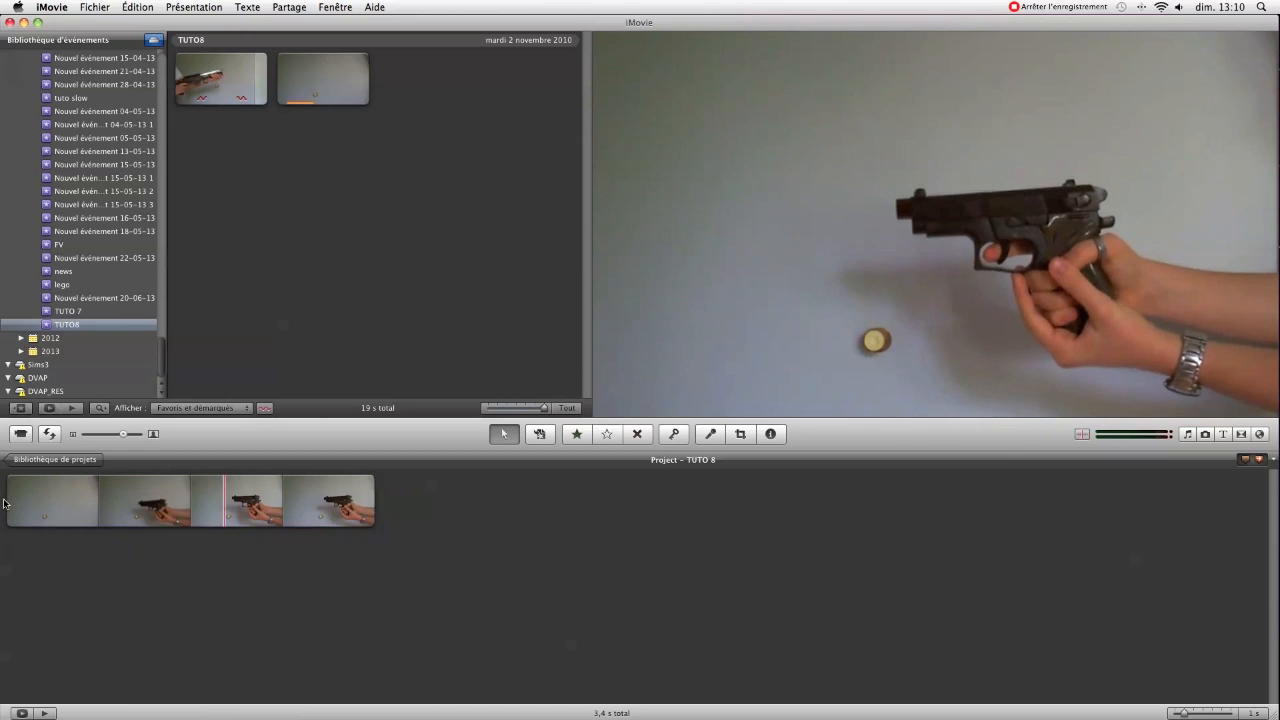
pyautogui.click(13, 519)
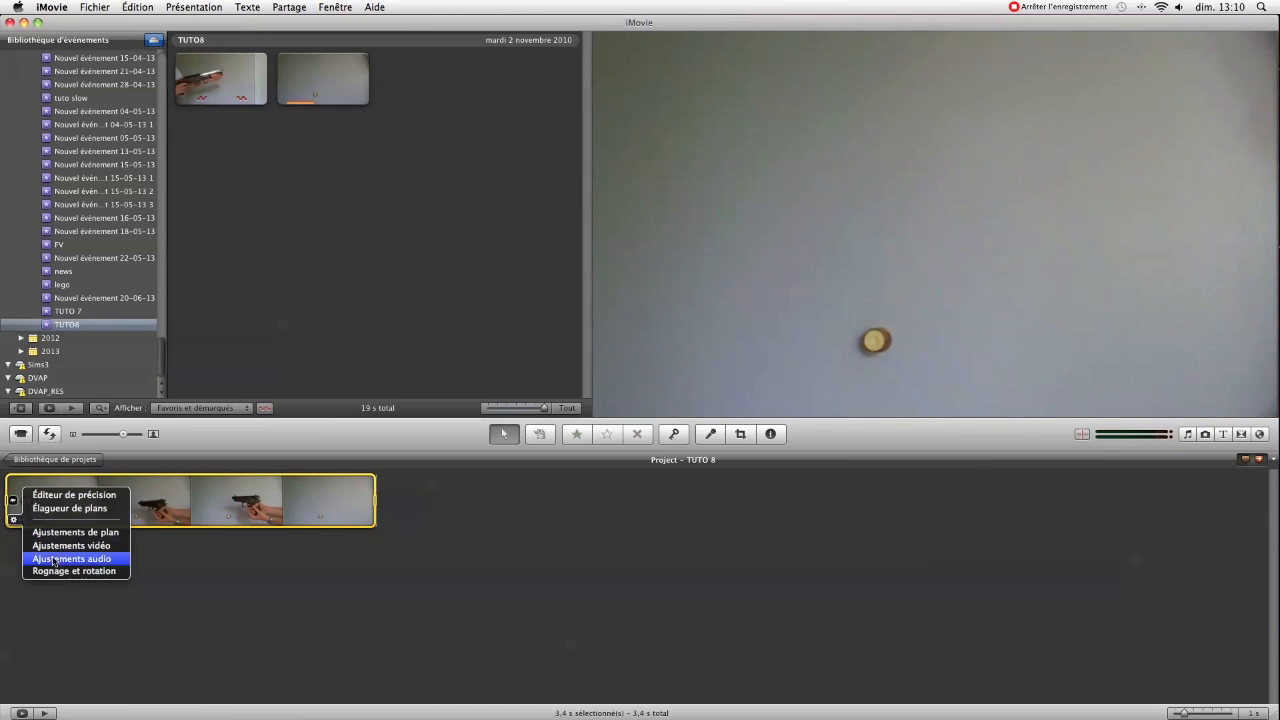
pyautogui.click(222, 589)
pyautogui.click(157, 549)
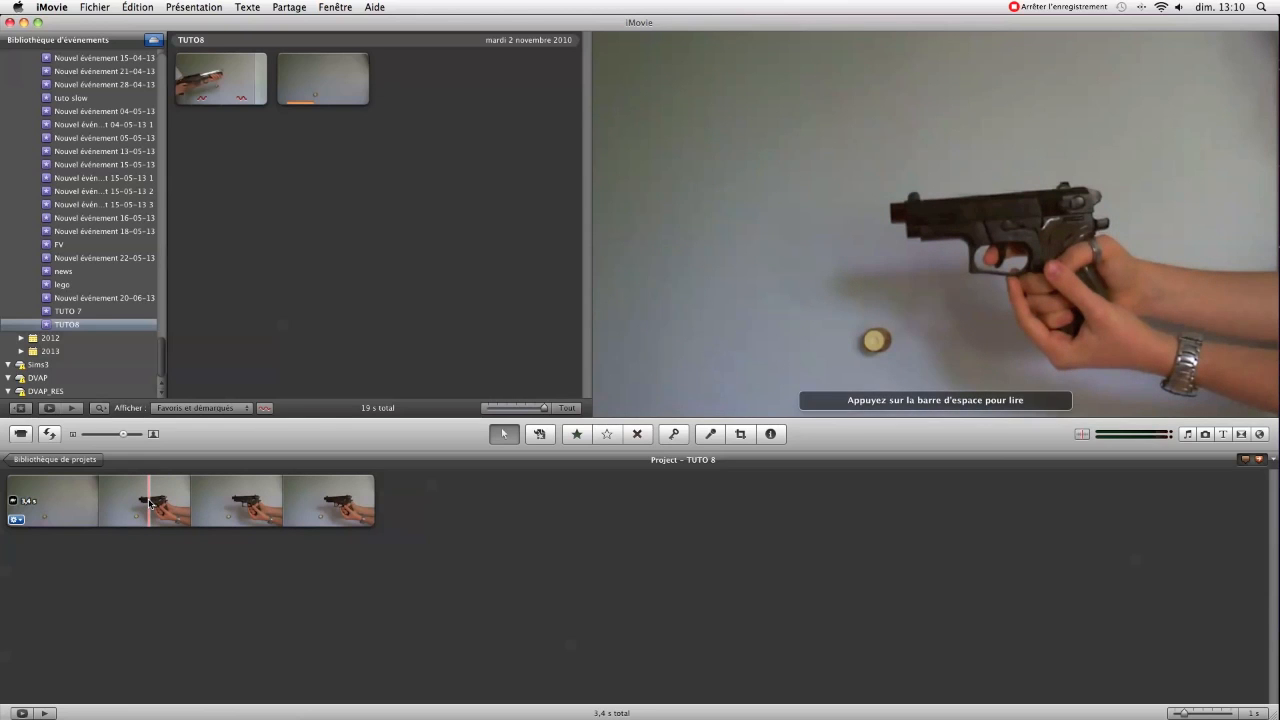
# - Split the project clip around the firing moment to isolate a 0.1 s fragment between two longer clips
pyautogui.moveTo(148, 502); pyautogui.dragTo(146, 500)
pyautogui.press('super+shift+s')
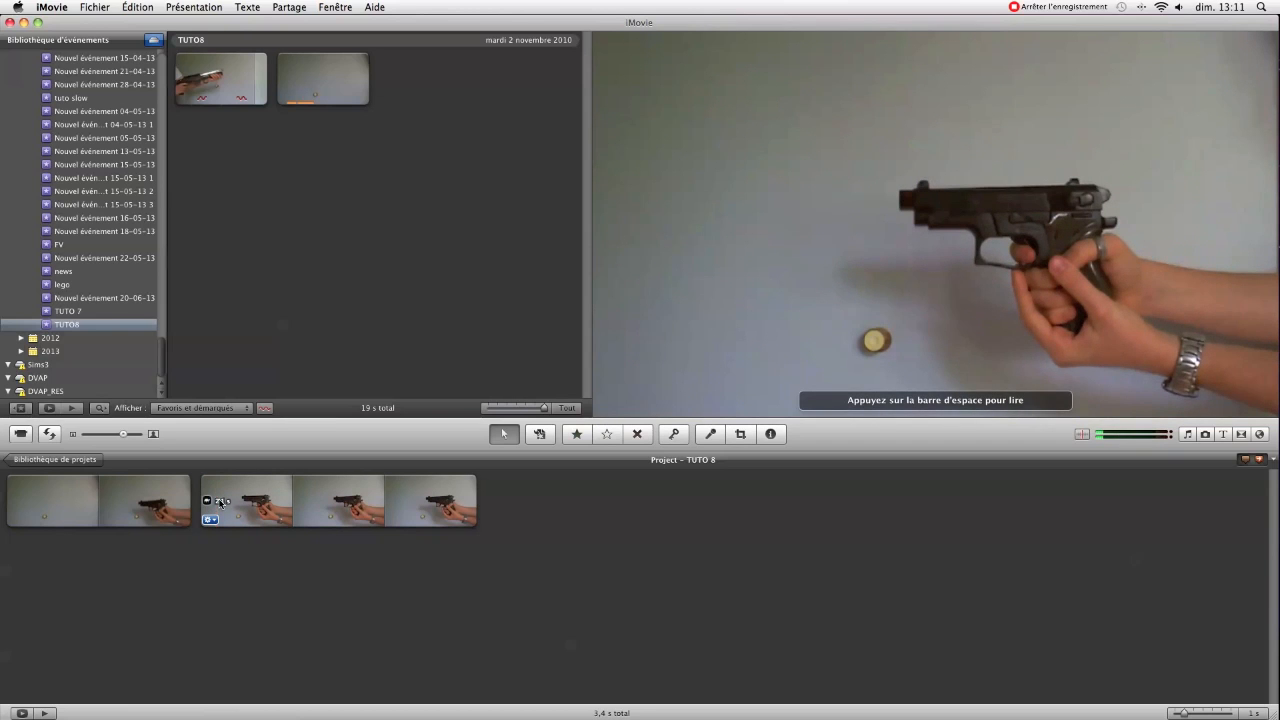
pyautogui.moveTo(221, 503); pyautogui.dragTo(223, 505)
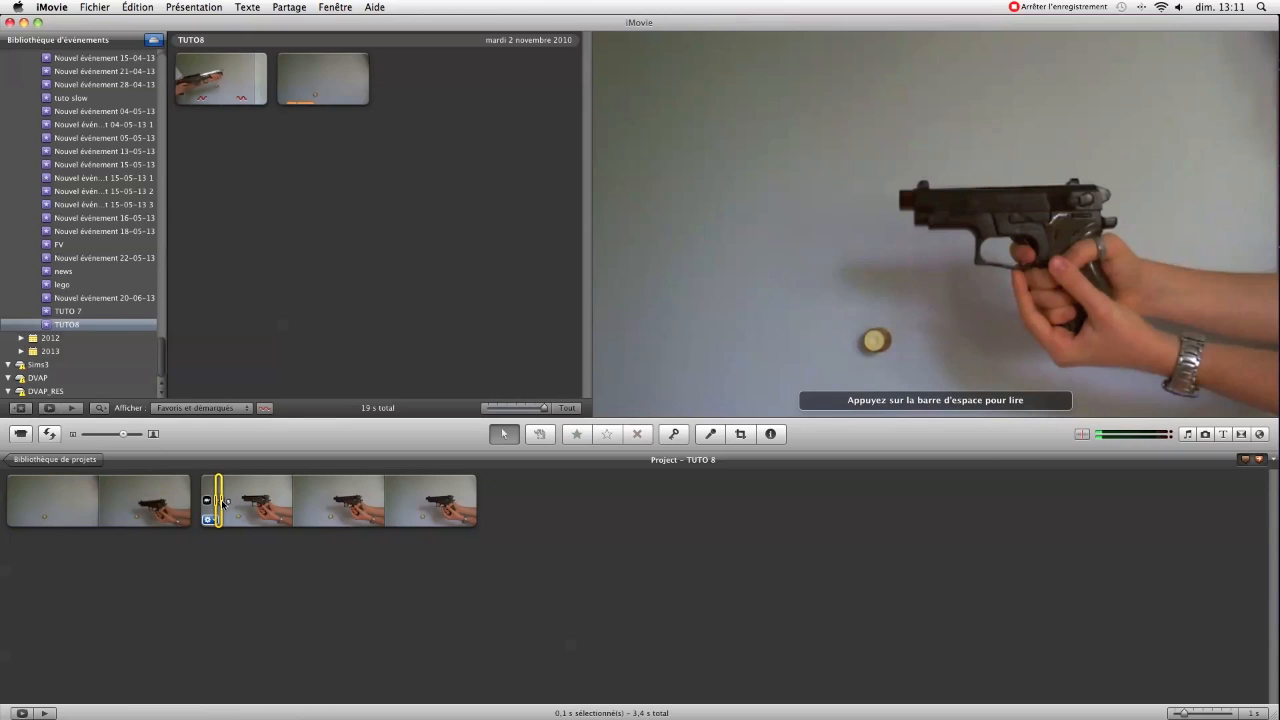
pyautogui.press('super+shift+s')
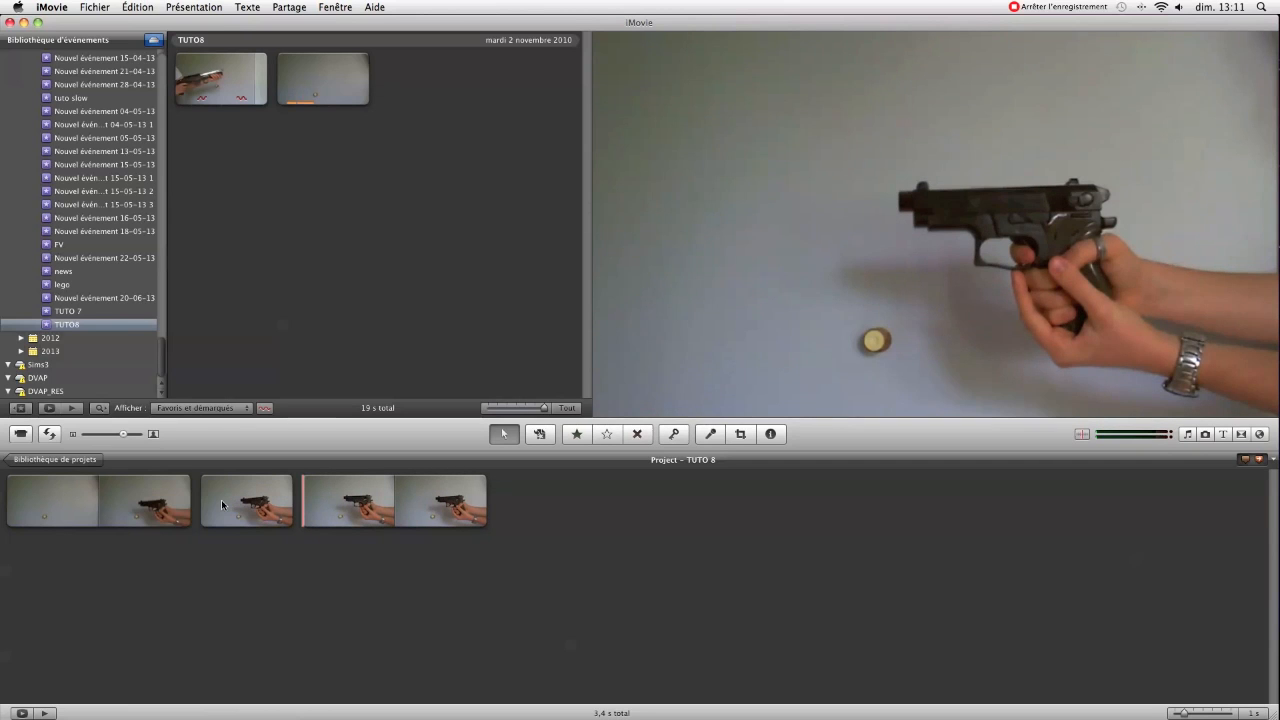
# - Extend the start of the last project clip slightly earlier in the Clip Trimmer
pyautogui.click(312, 519)
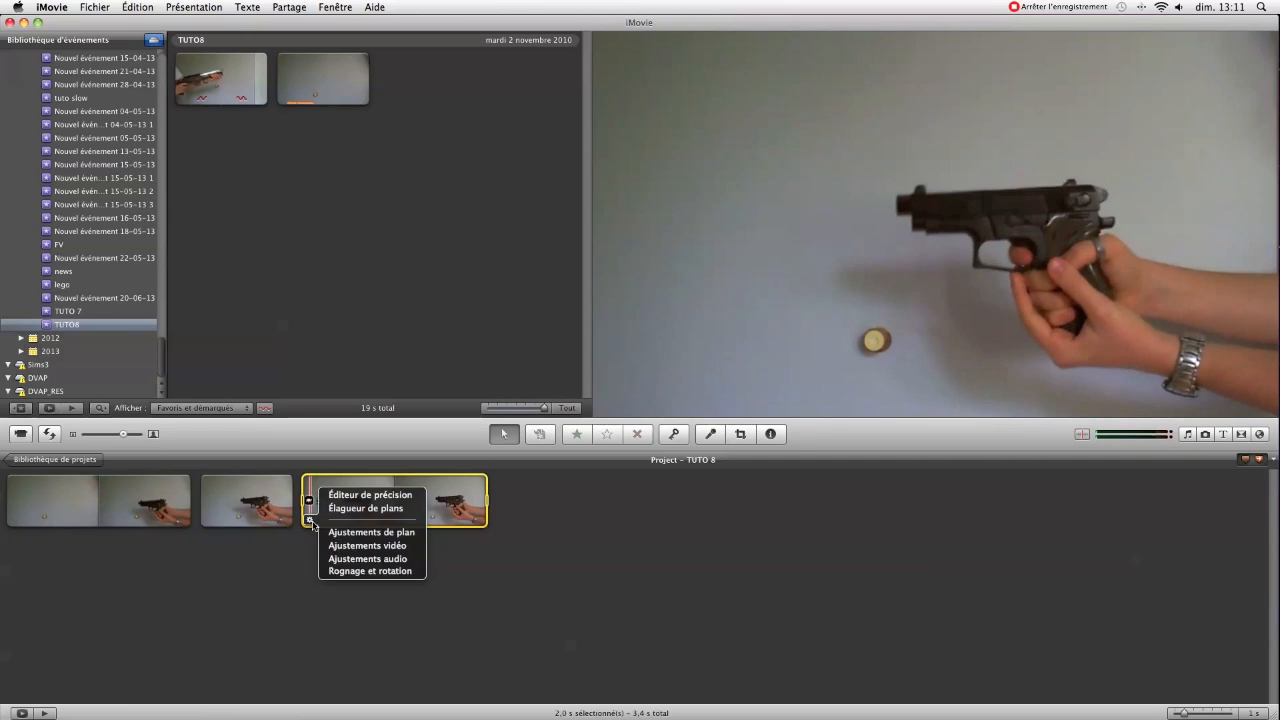
pyautogui.click(338, 511)
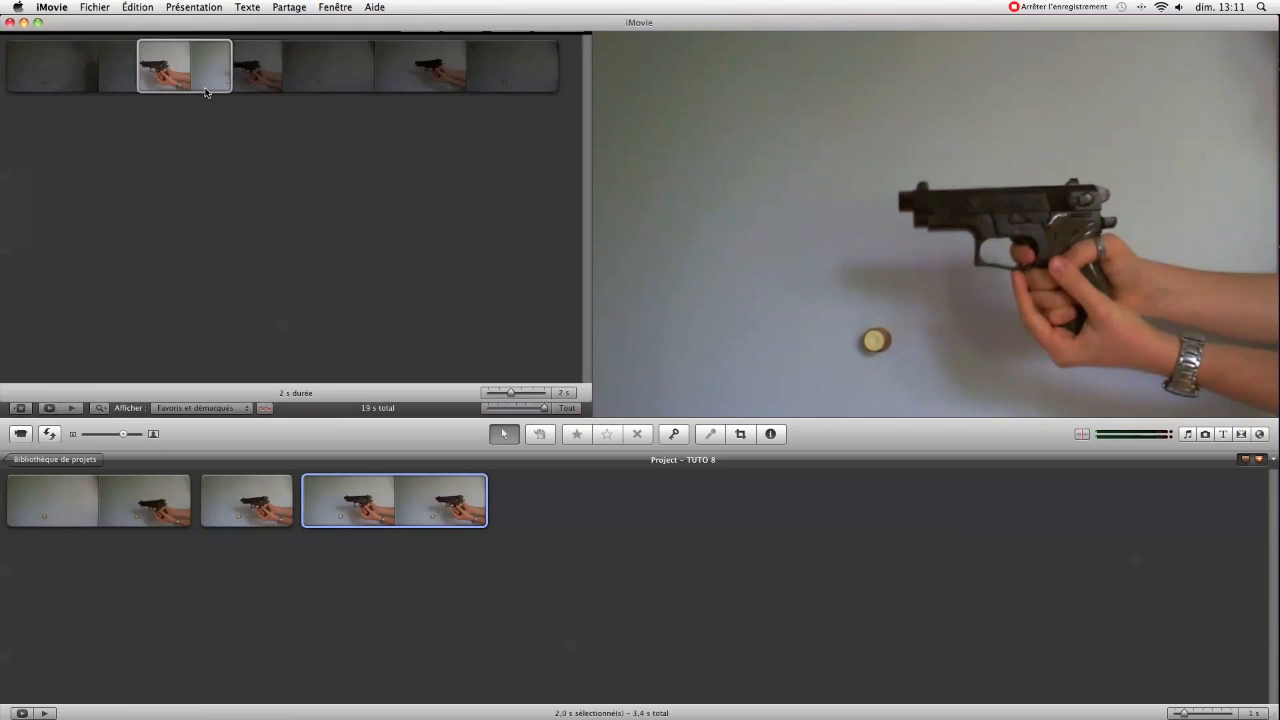
pyautogui.click(139, 81)
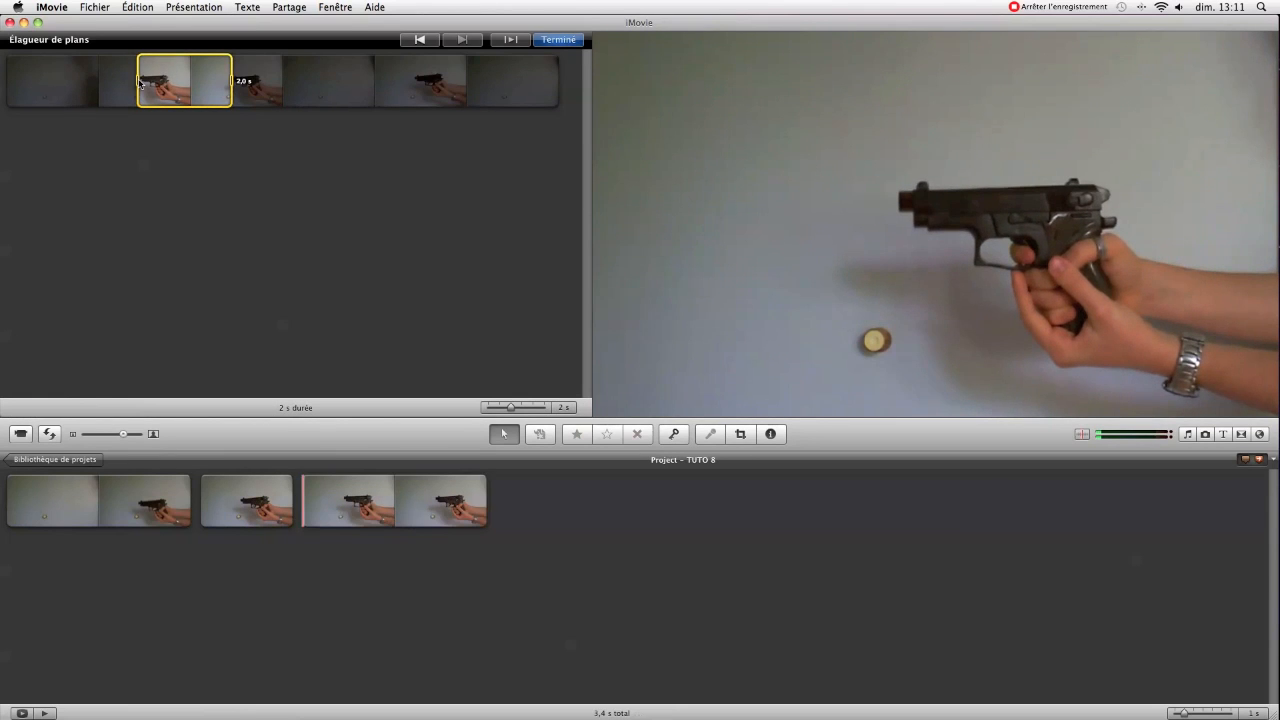
pyautogui.moveTo(139, 84); pyautogui.dragTo(137, 84)
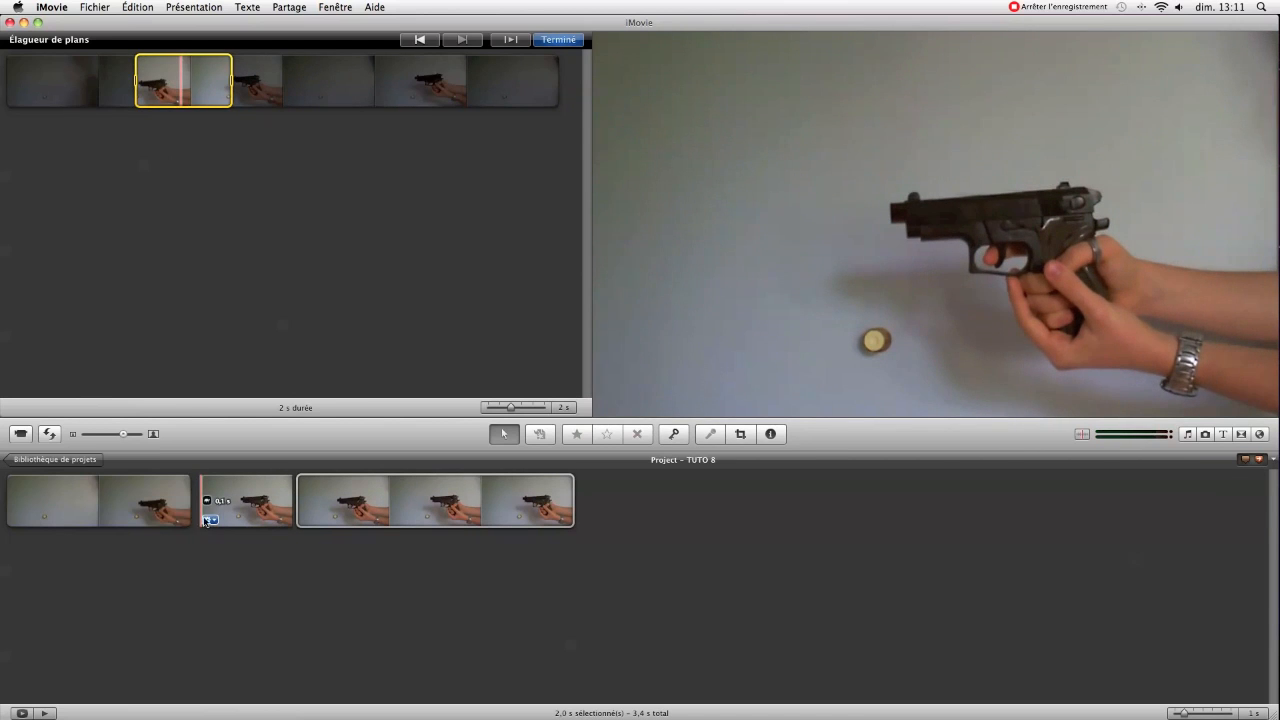
# - Extend the end of the first project clip to a 1.3 s duration and finish trimming
pyautogui.click(147, 512)
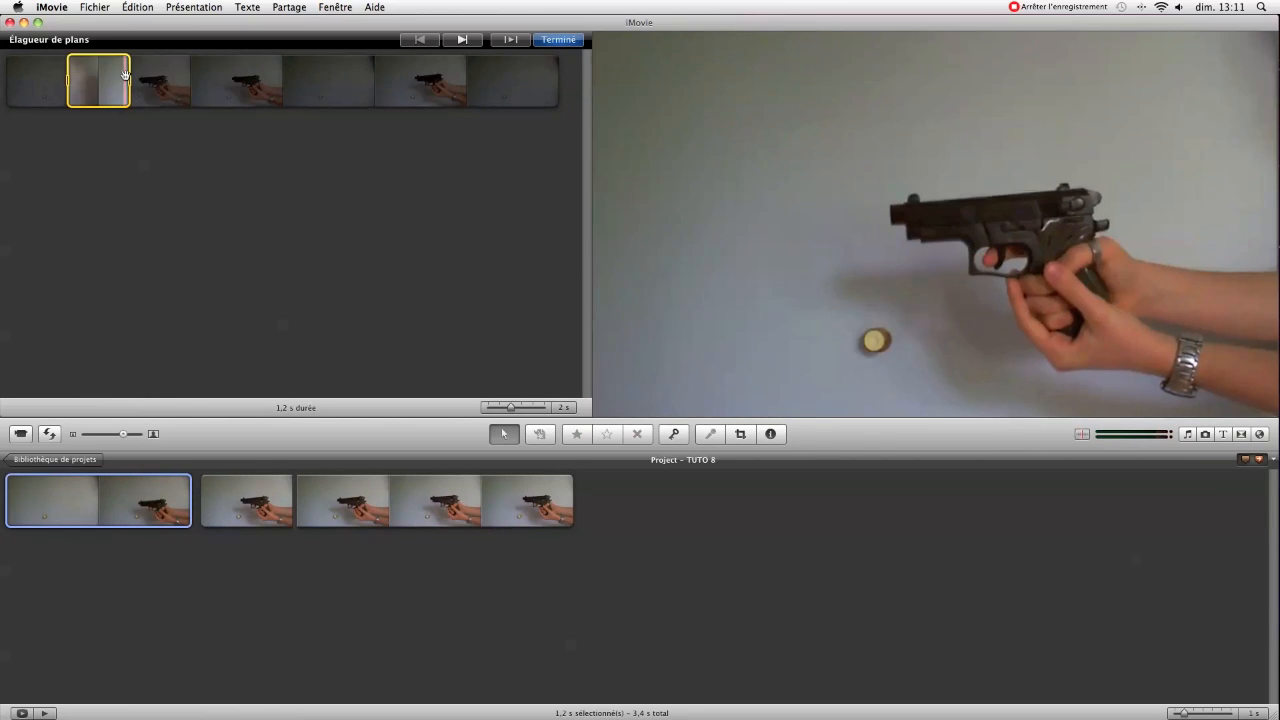
pyautogui.moveTo(128, 83); pyautogui.dragTo(131, 83)
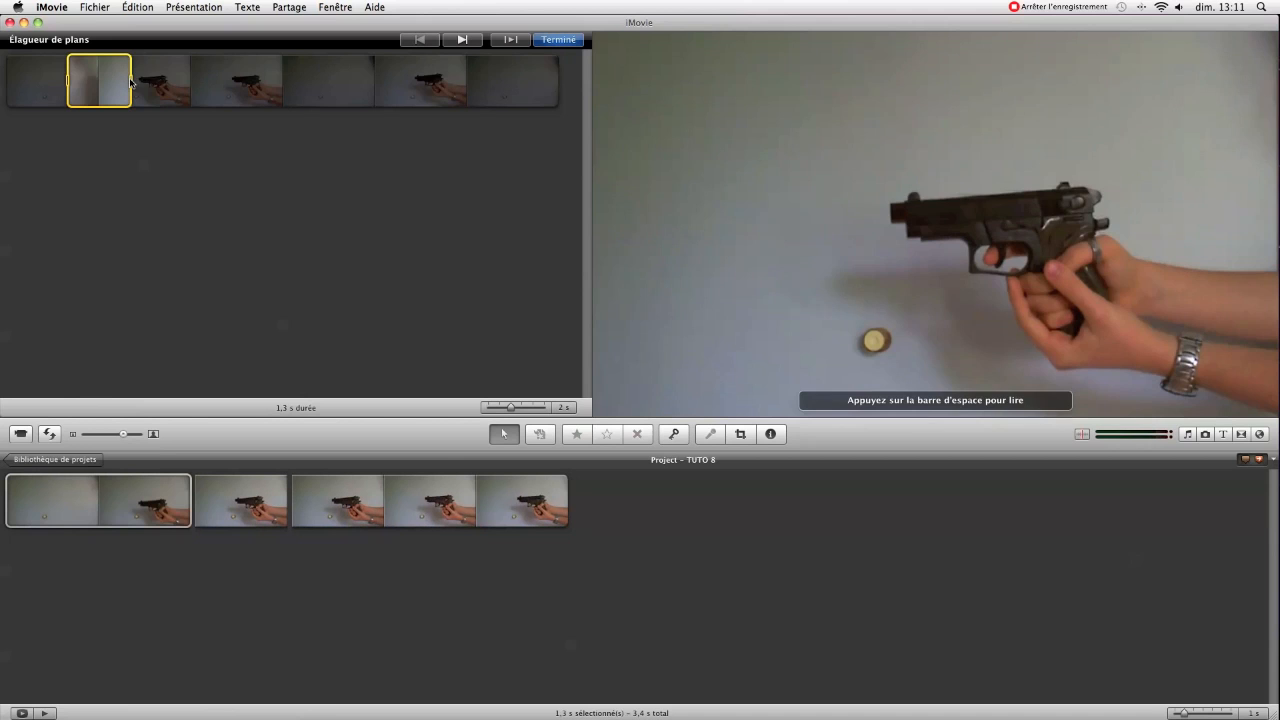
pyautogui.click(559, 38)
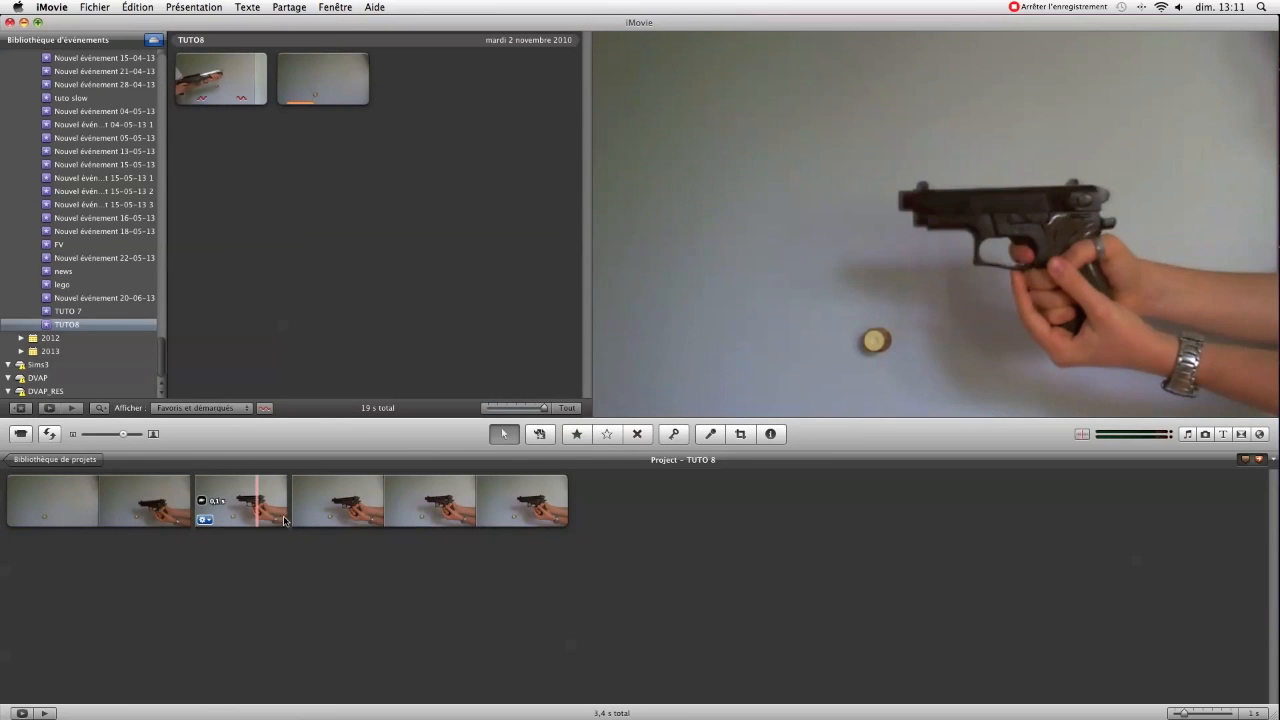
# - Open the video adjustments for the 0.1 s middle clip
pyautogui.click(204, 520)
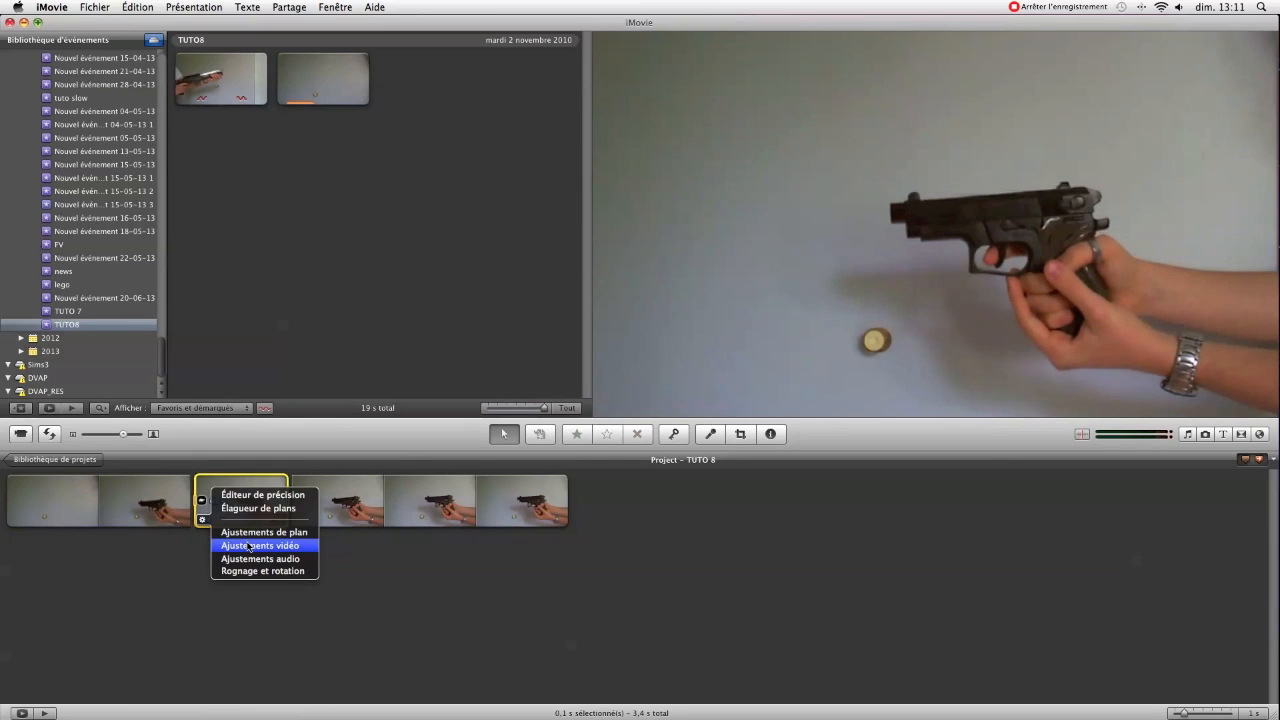
pyautogui.click(248, 546)
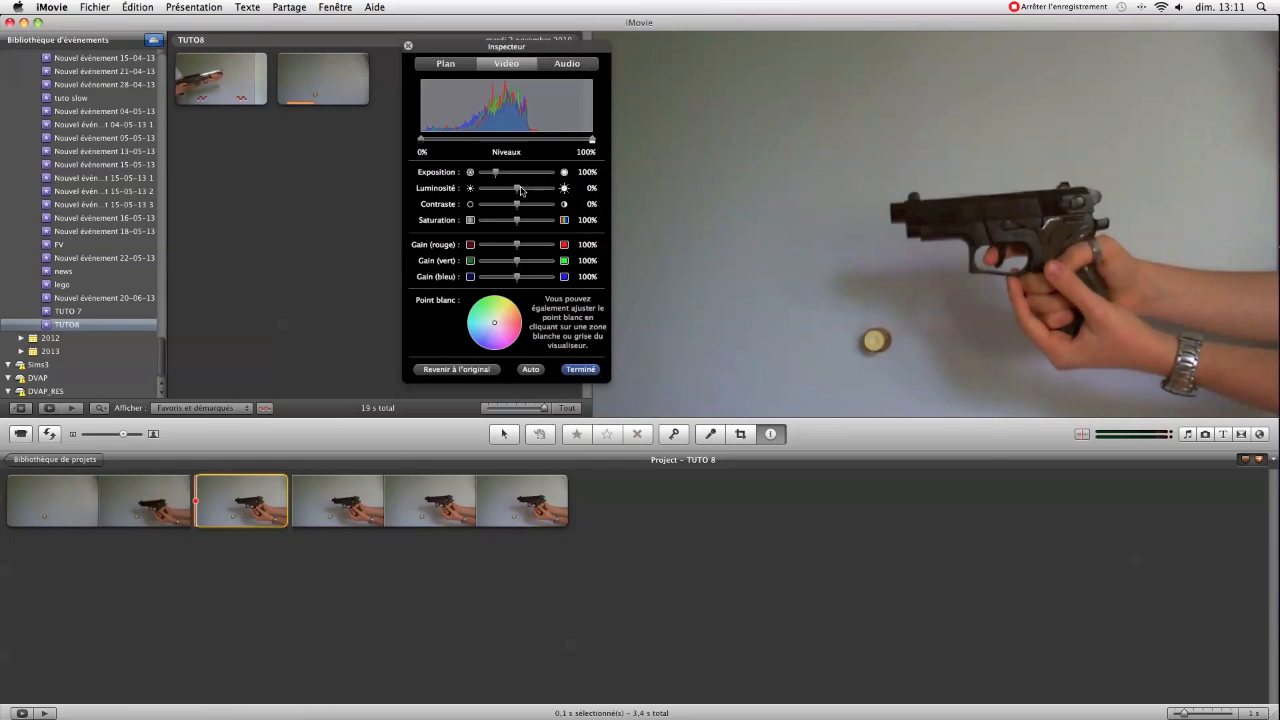
# - Try 10% brightness, 15% contrast and 125% green gain on the middle clip, and revert its video settings to the original
pyautogui.moveTo(519, 191); pyautogui.dragTo(519, 210)
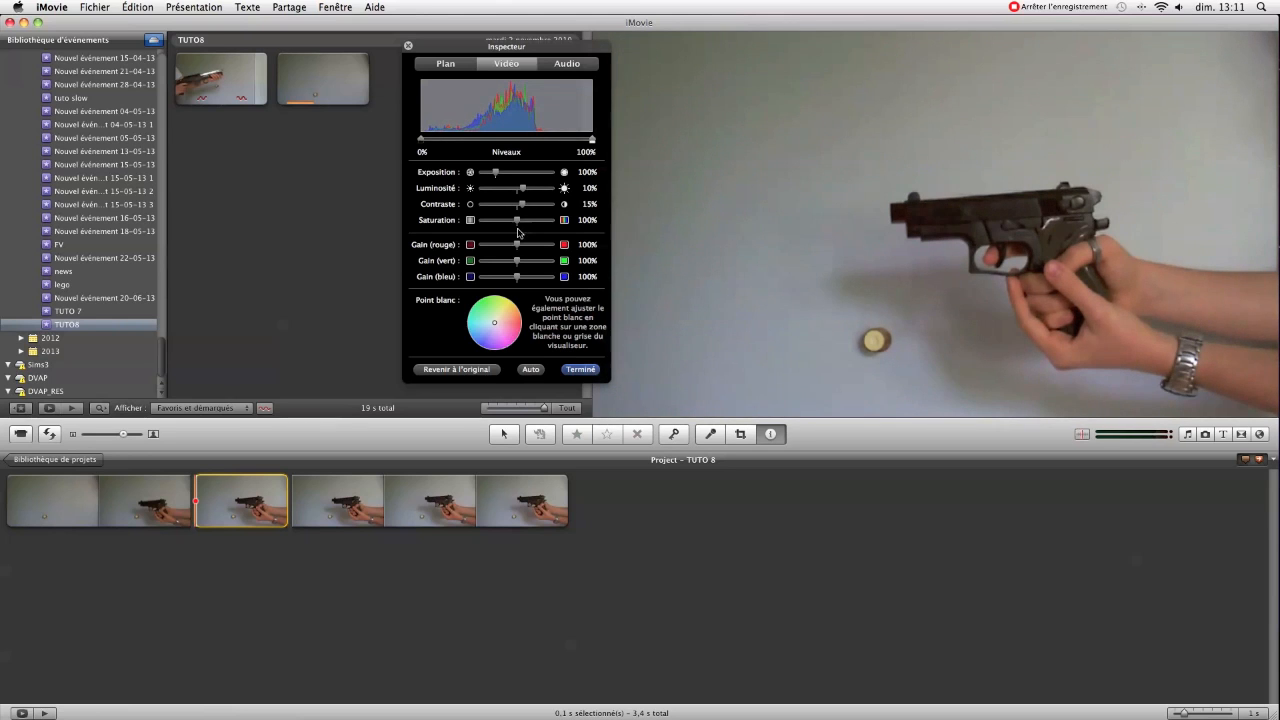
pyautogui.moveTo(518, 262); pyautogui.dragTo(525, 264)
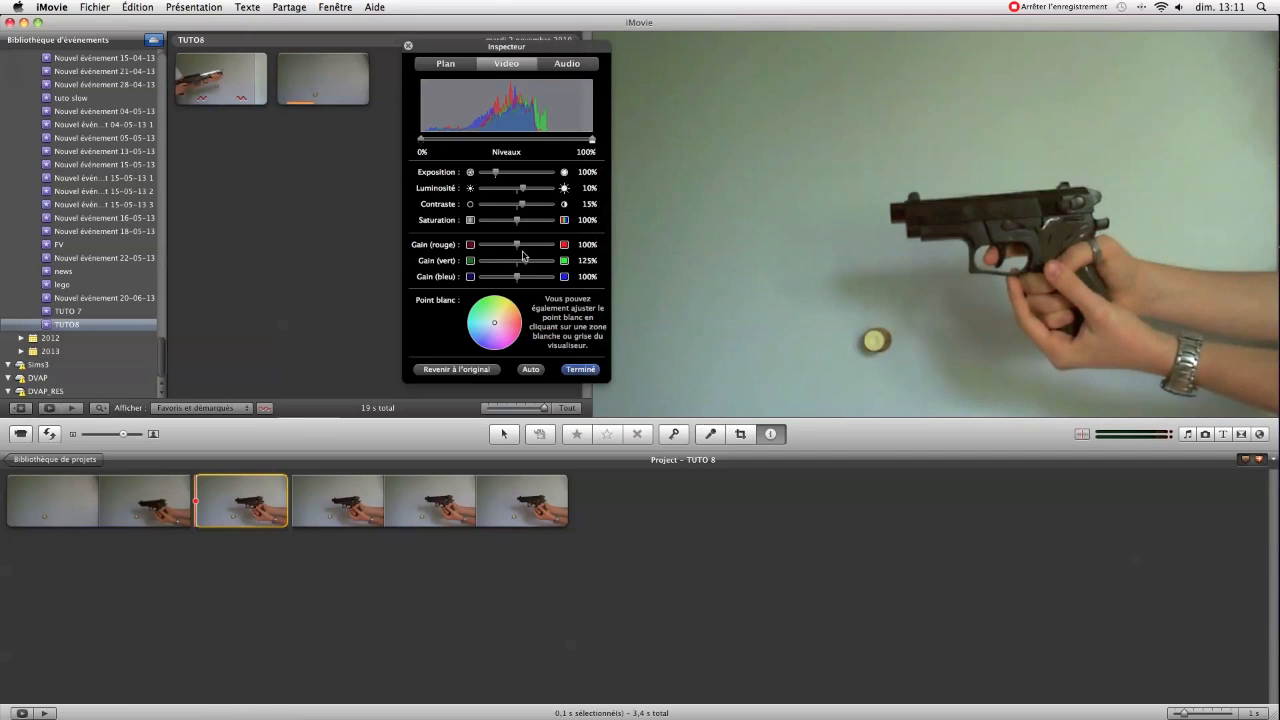
pyautogui.click(457, 370)
# - Set the middle clip's brightness to 10%, contrast to 9% and blue gain to 75%, and apply the adjustments
pyautogui.moveTo(516, 188)
pyautogui.mouseDown()
pyautogui.moveTo(519, 209)
pyautogui.moveTo(524, 192)
pyautogui.mouseUp()
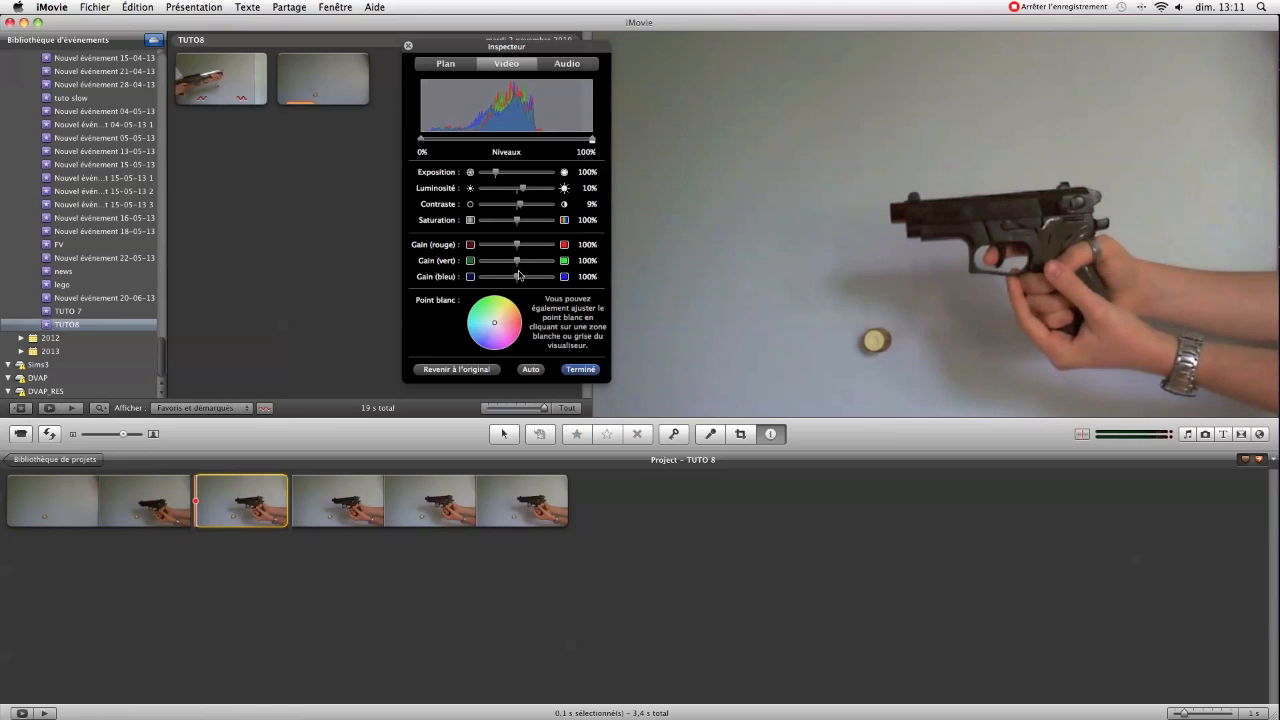
pyautogui.moveTo(517, 280); pyautogui.dragTo(510, 279)
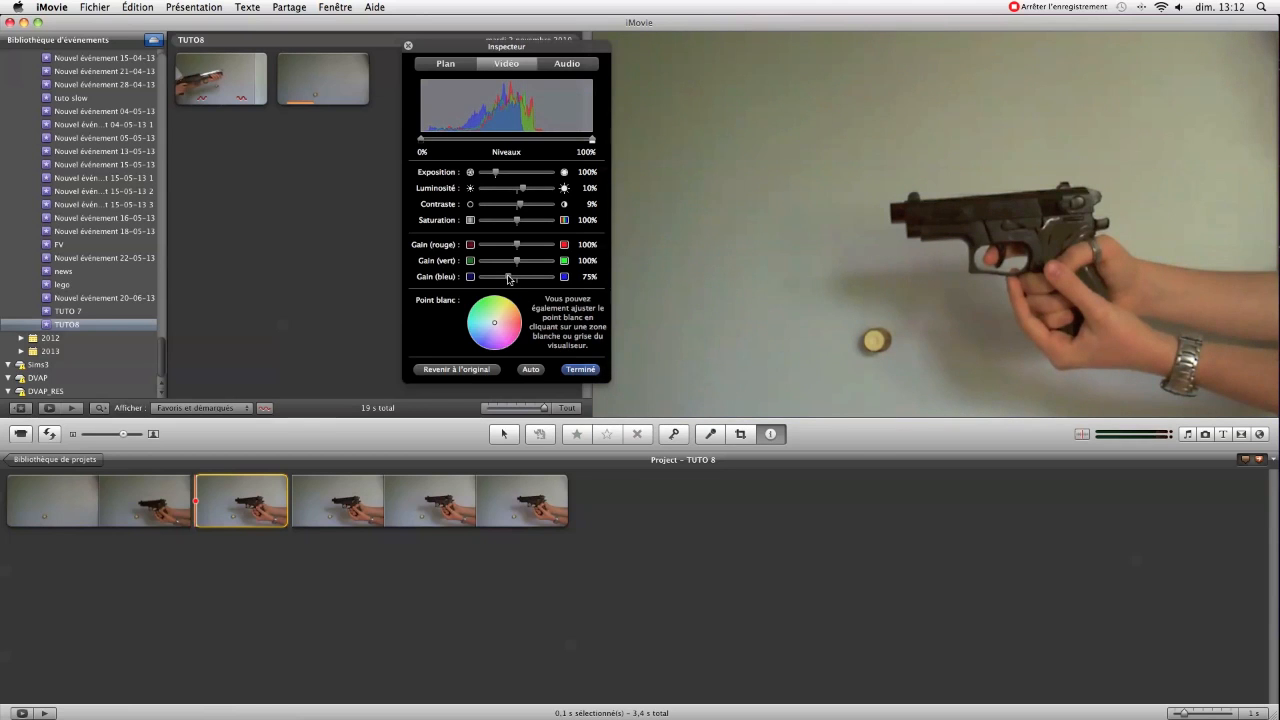
pyautogui.click(580, 369)
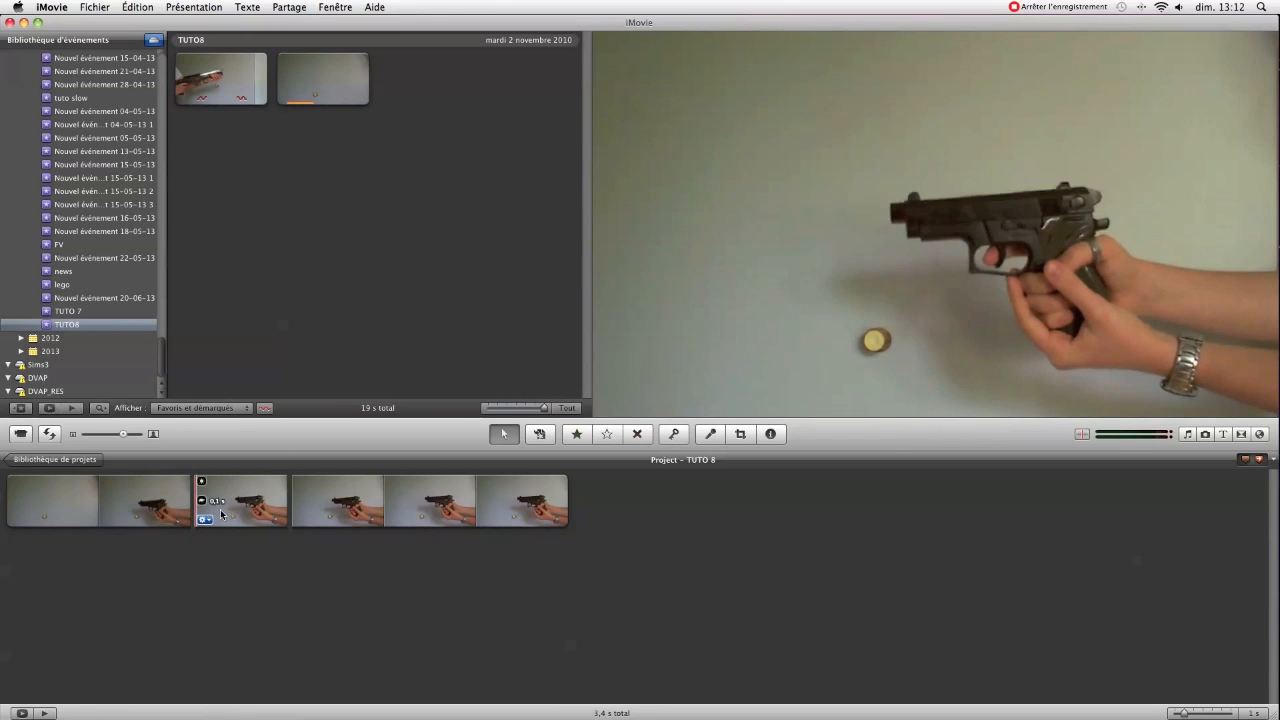
# - Raise the middle clip's brightness to 25% in its video adjustments and play the project to check the flash
pyautogui.click(213, 521)
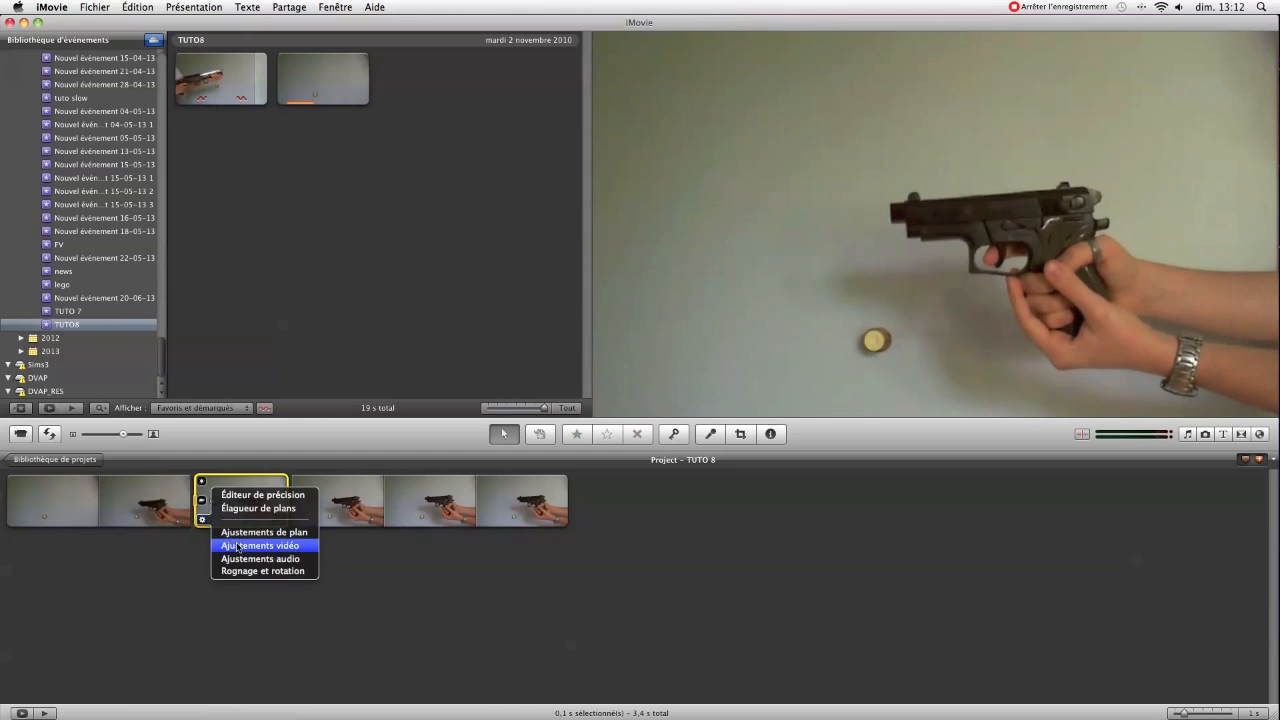
pyautogui.click(257, 543)
pyautogui.moveTo(524, 188); pyautogui.dragTo(533, 192)
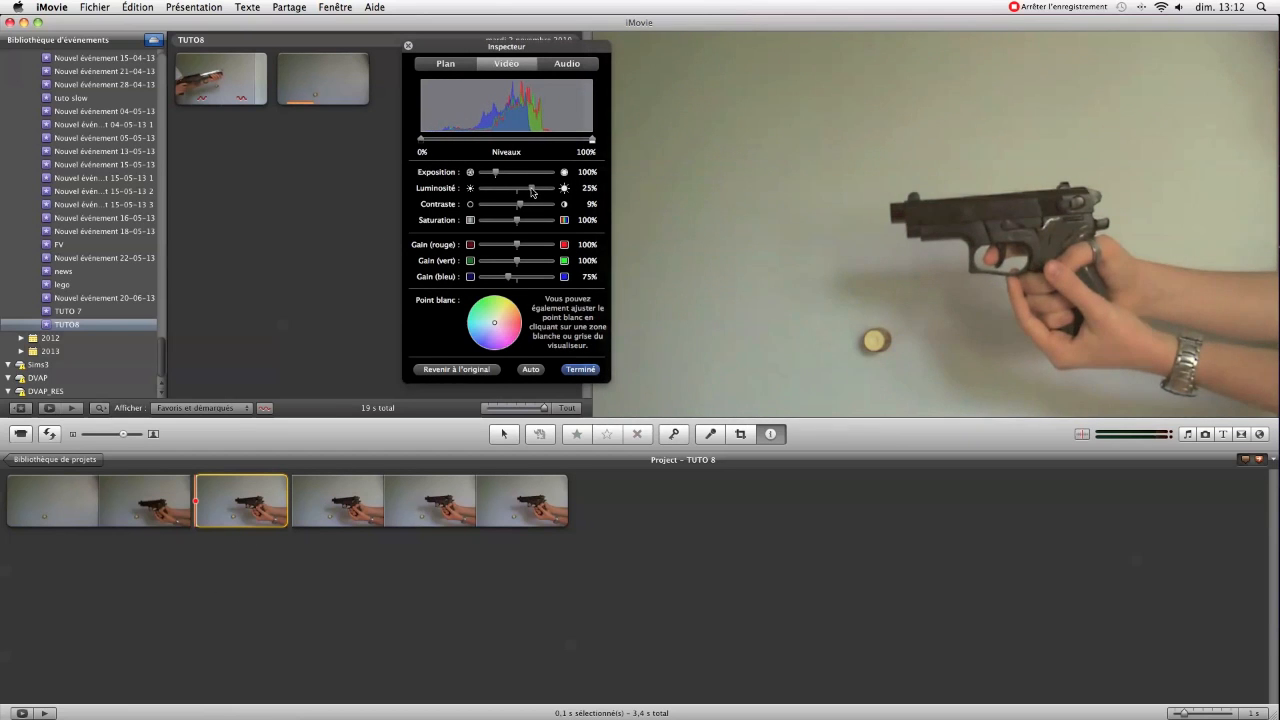
pyautogui.click(579, 369)
pyautogui.click(385, 582)
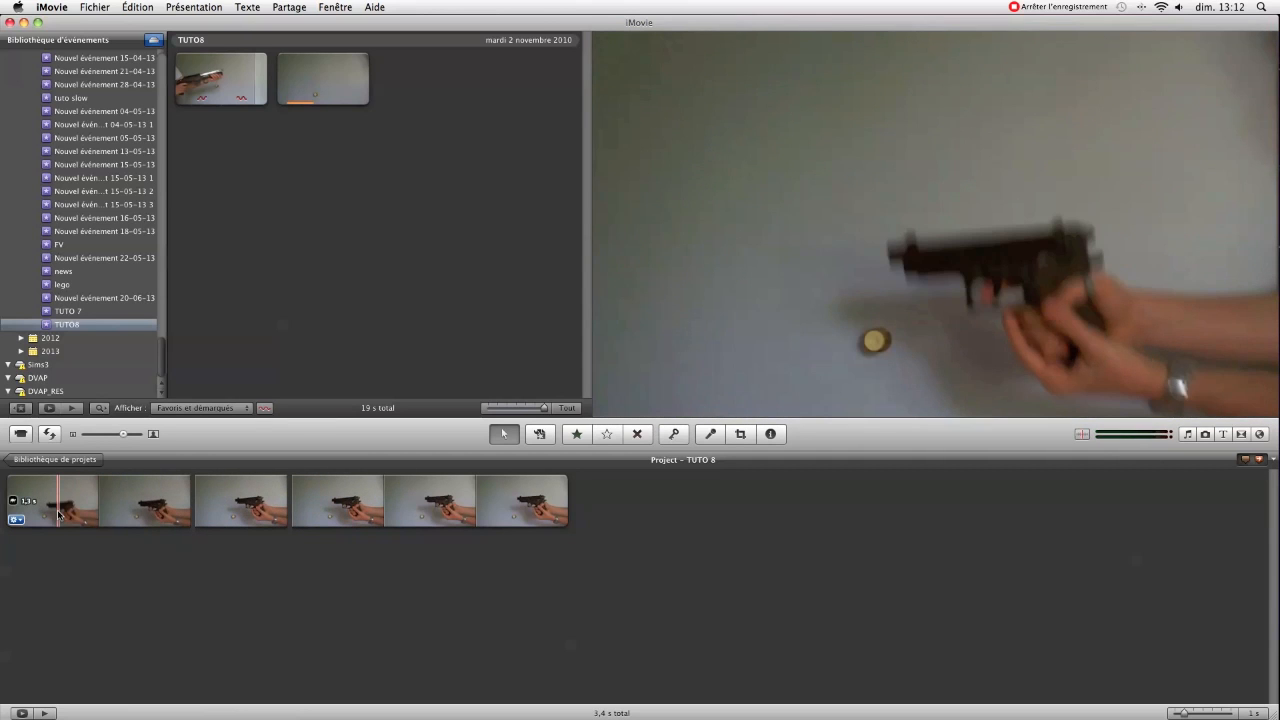
pyautogui.press('space')
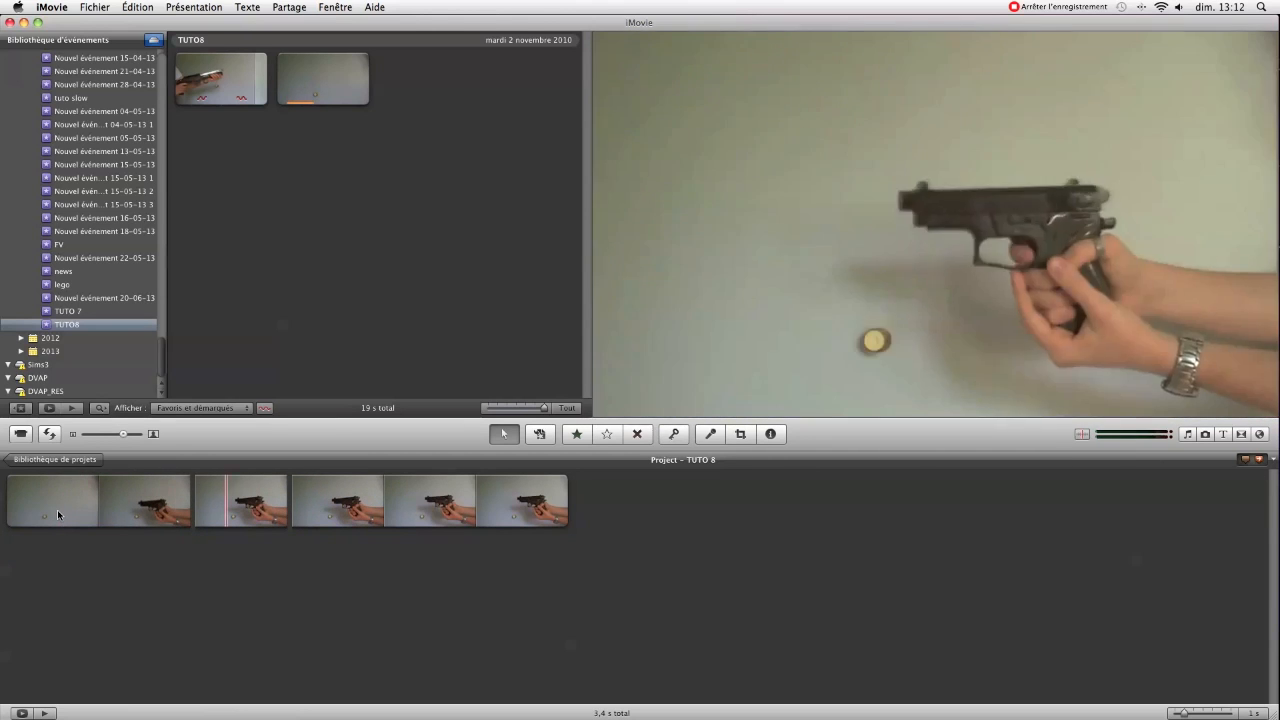
# - Play the project once more and start exporting it as a movie
pyautogui.press('space')
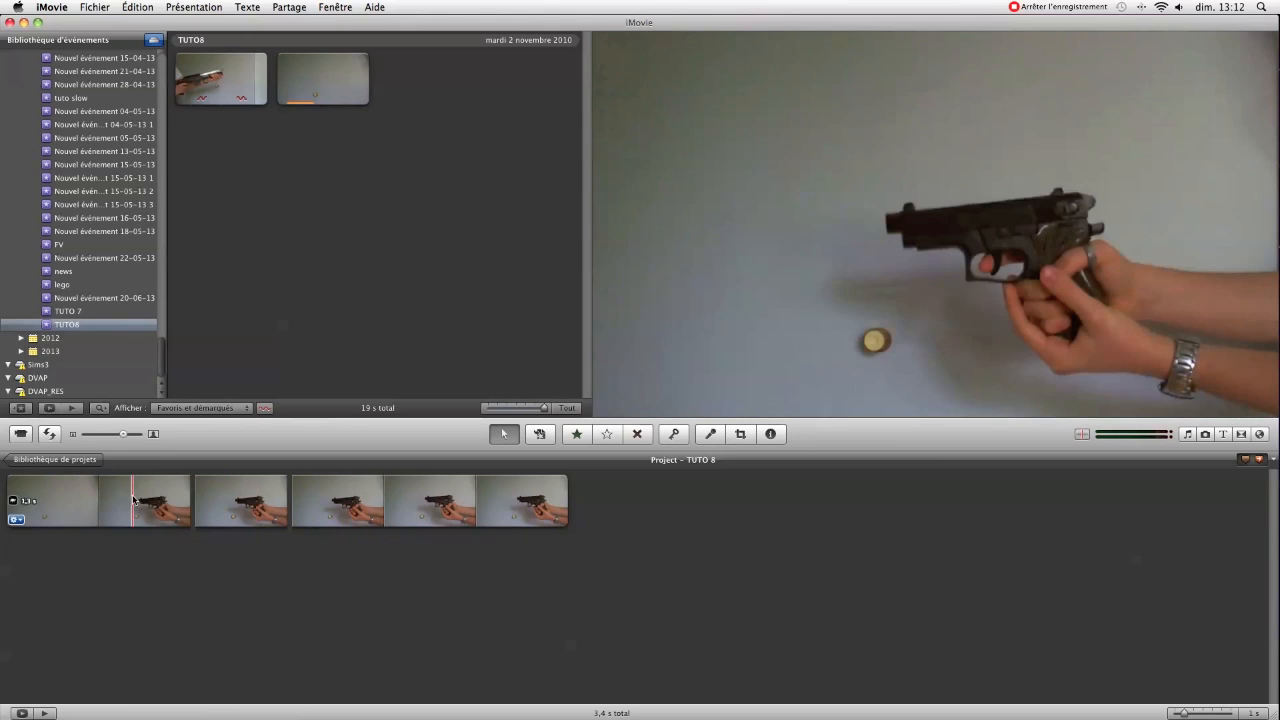
pyautogui.click(304, 10)
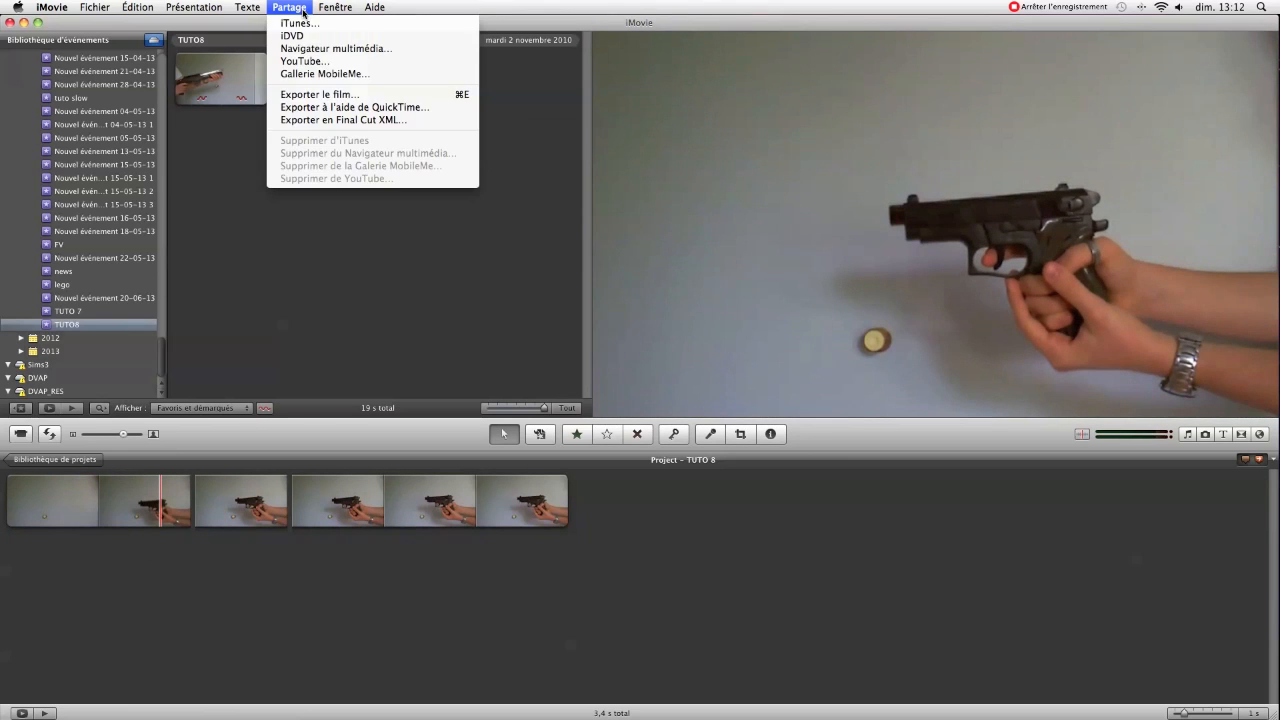
pyautogui.click(322, 98)
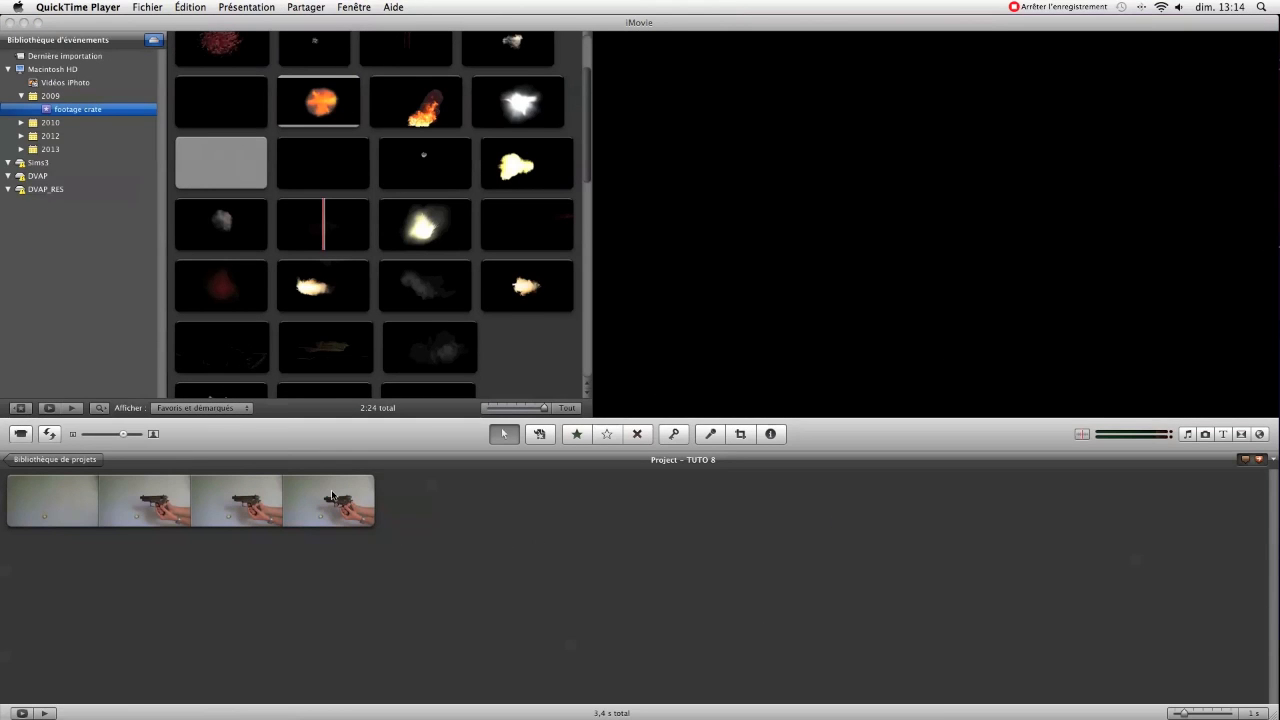
# - Switch from QuickTime Player back to iMovie and play the single-clip project to review the pistol shot
pyautogui.click(422, 532)
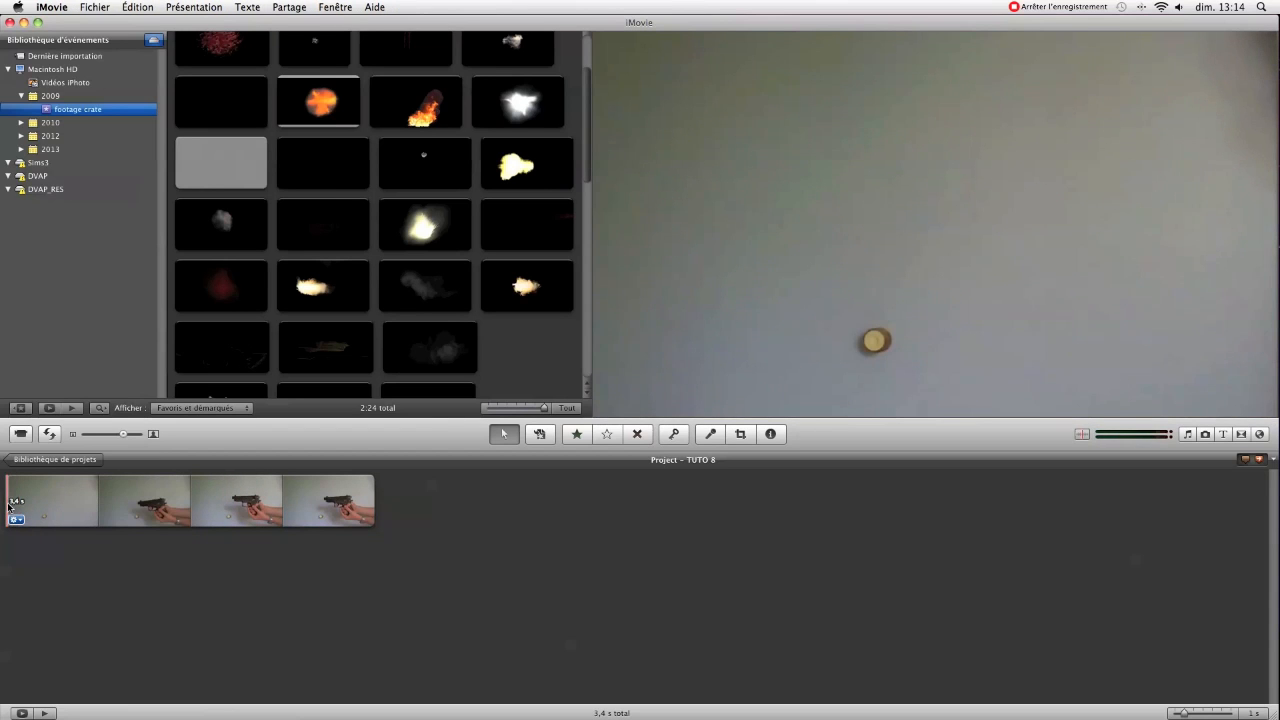
pyautogui.press('space')
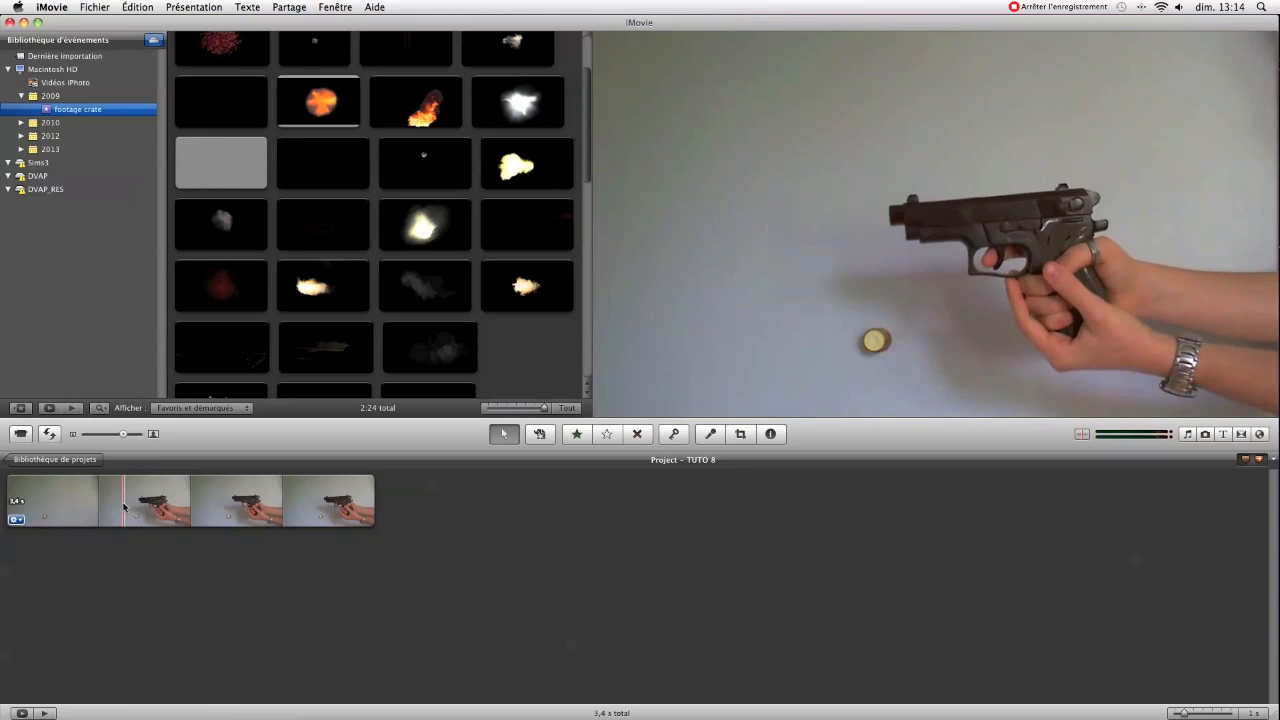
pyautogui.press('space')
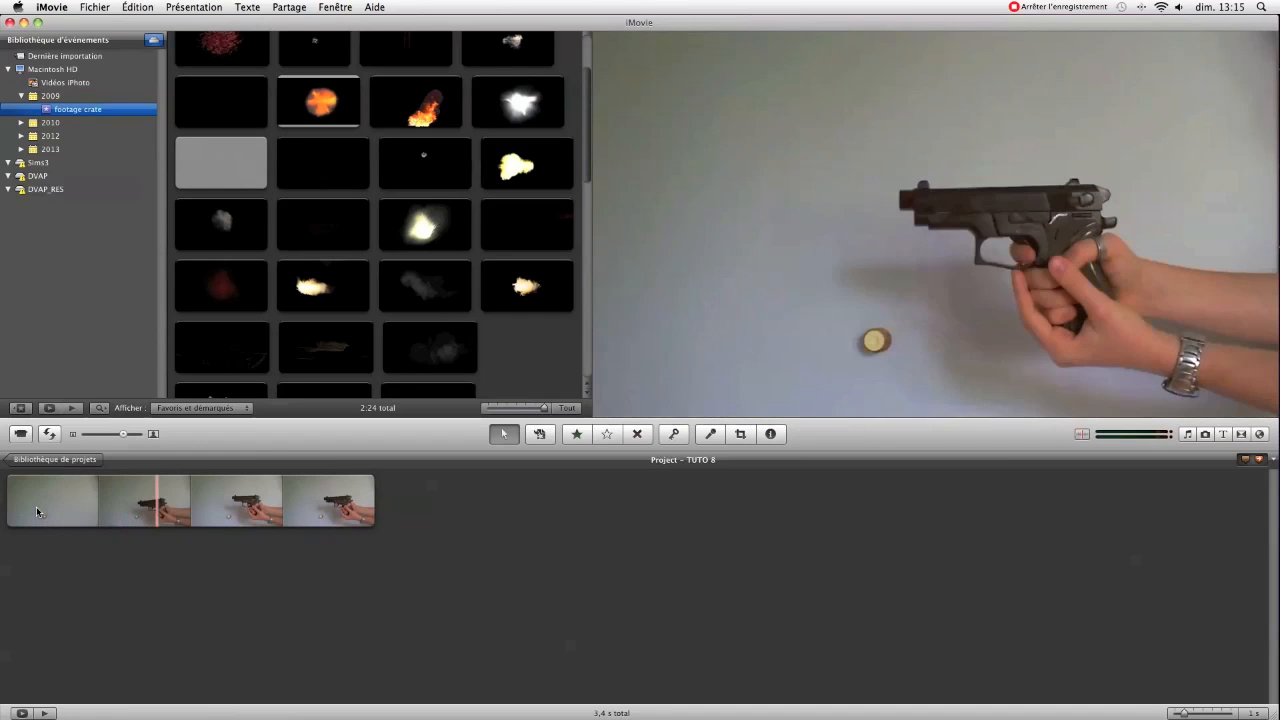
# - Convert the entire project clip, set its speed to 110%, and play the project to check the pace
pyautogui.click(16, 519)
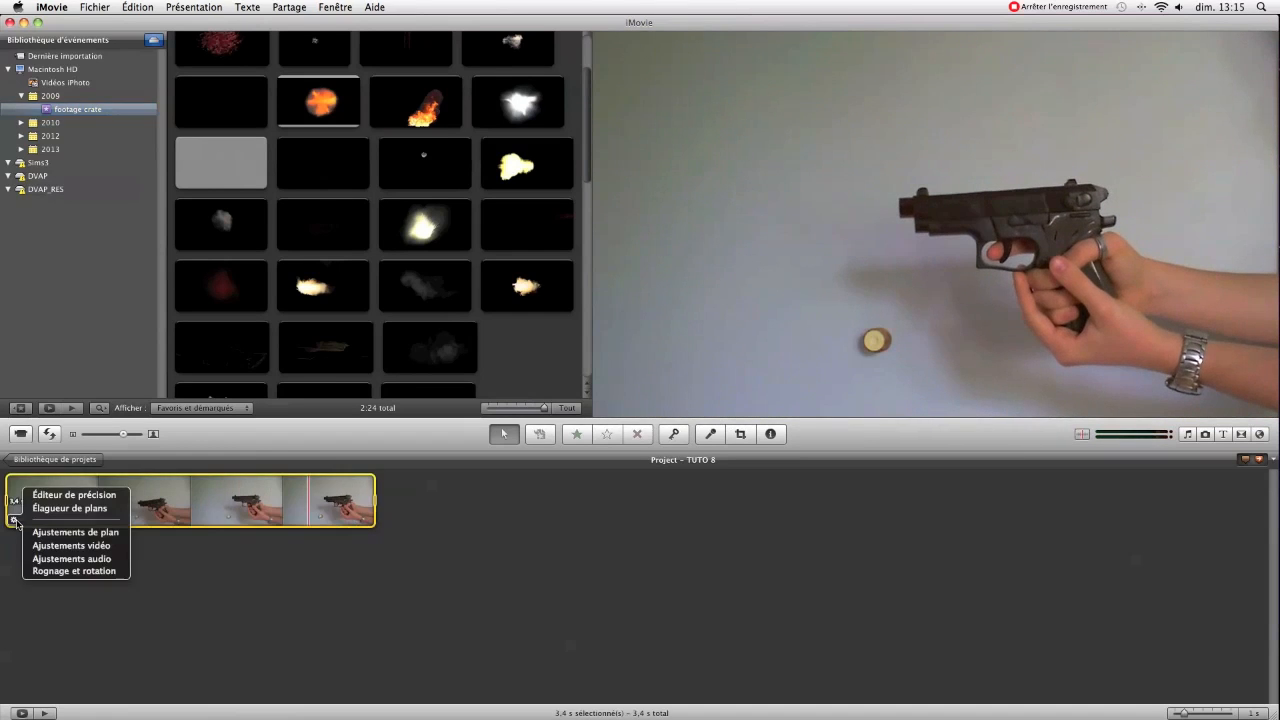
pyautogui.click(46, 532)
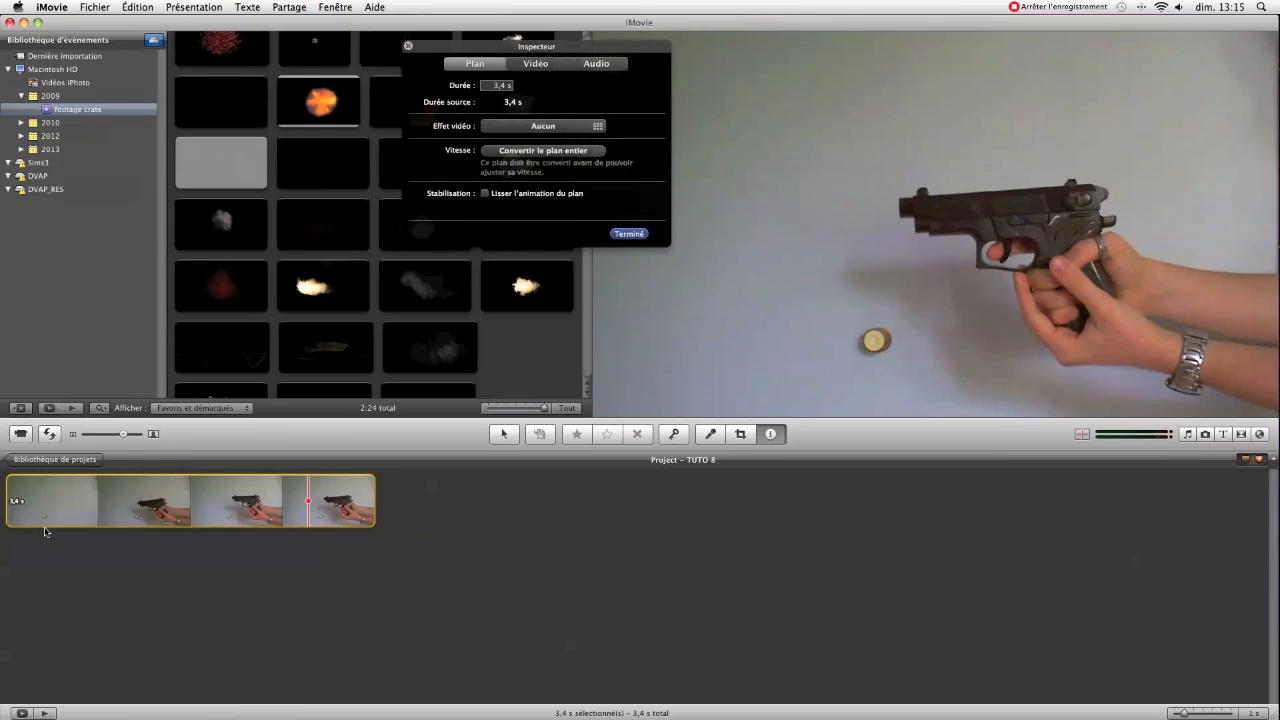
pyautogui.click(507, 151)
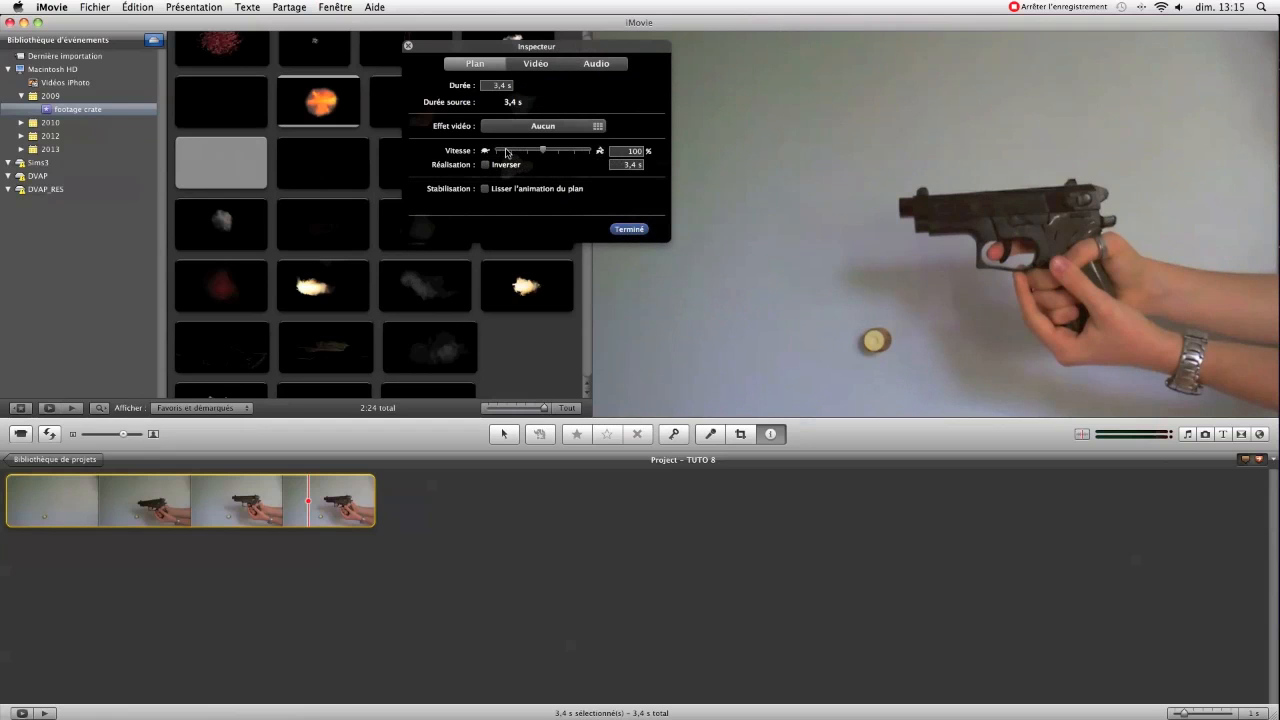
pyautogui.doubleClick(634, 151)
pyautogui.write('110')
pyautogui.click(628, 230)
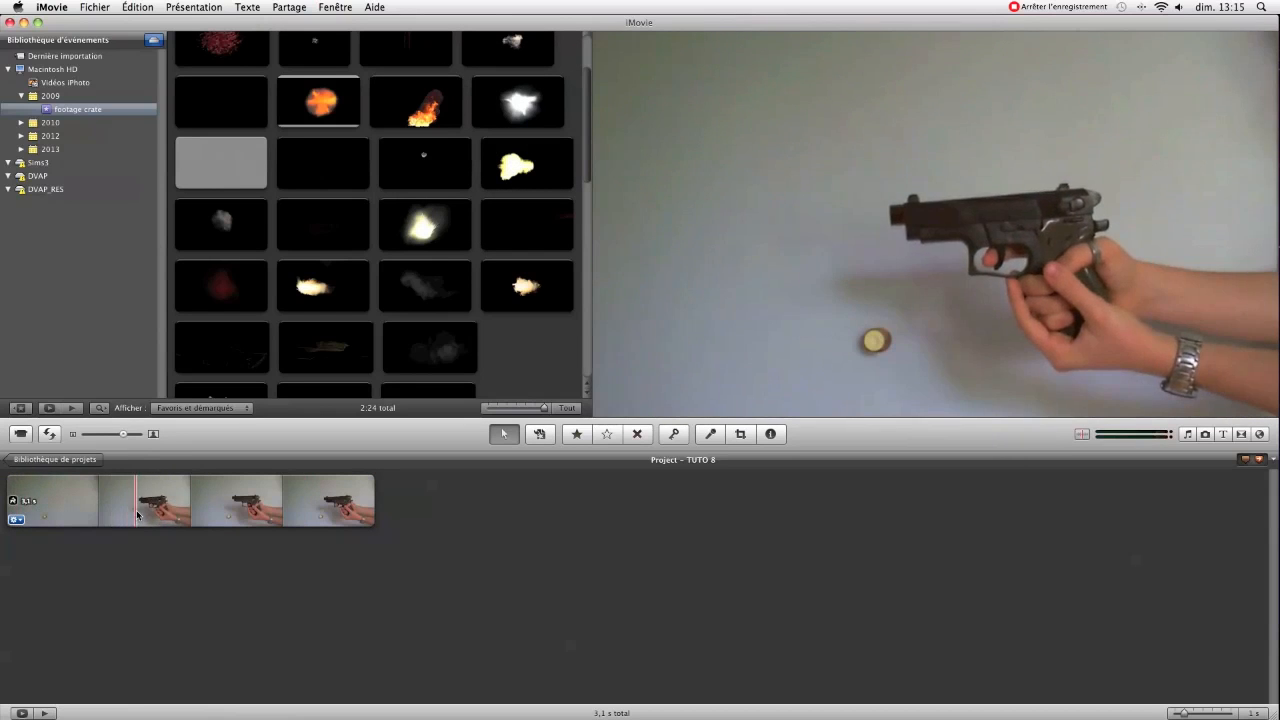
pyautogui.press('space')
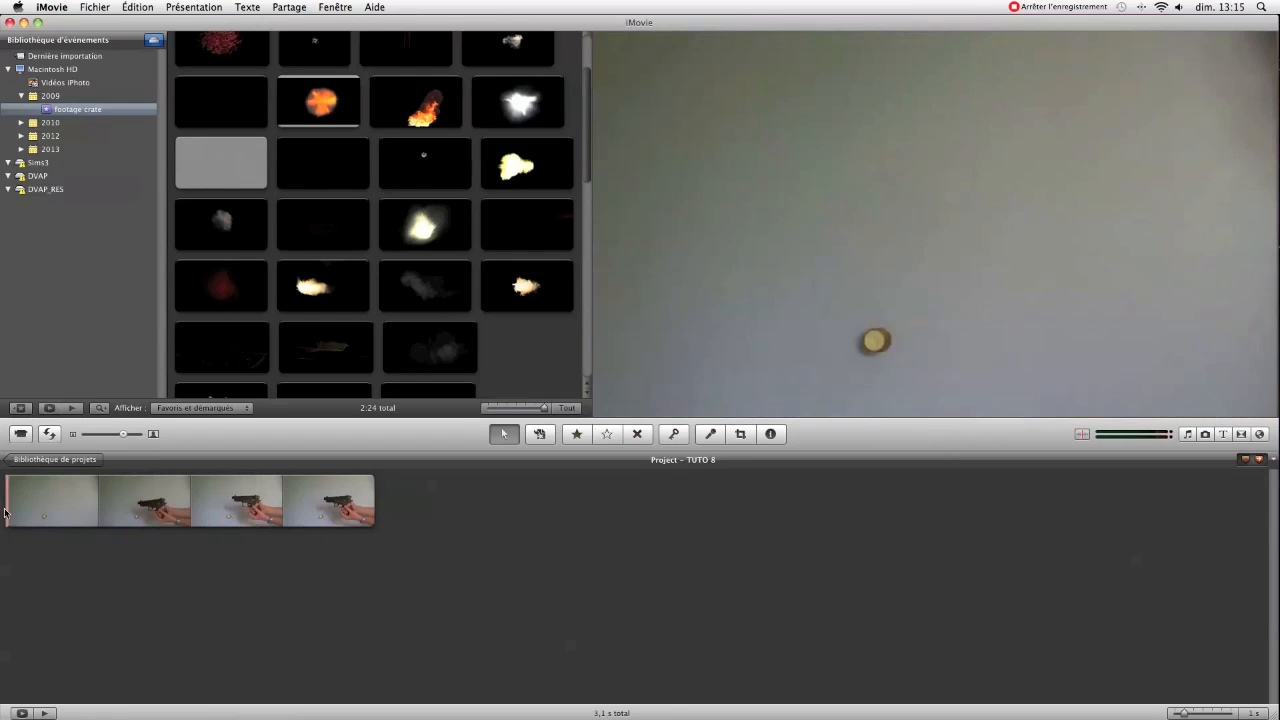
# - Mute the project clip in its audio adjustments and play the project from the beginning
pyautogui.click(13, 519)
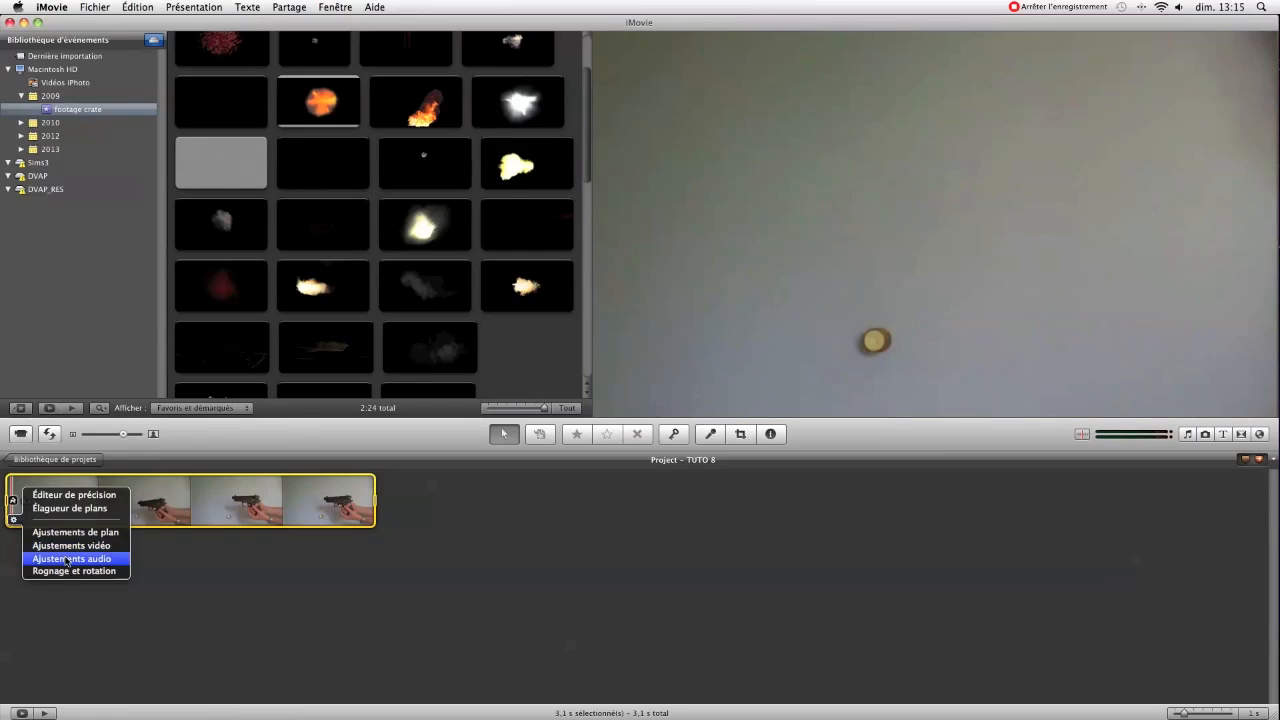
pyautogui.click(66, 558)
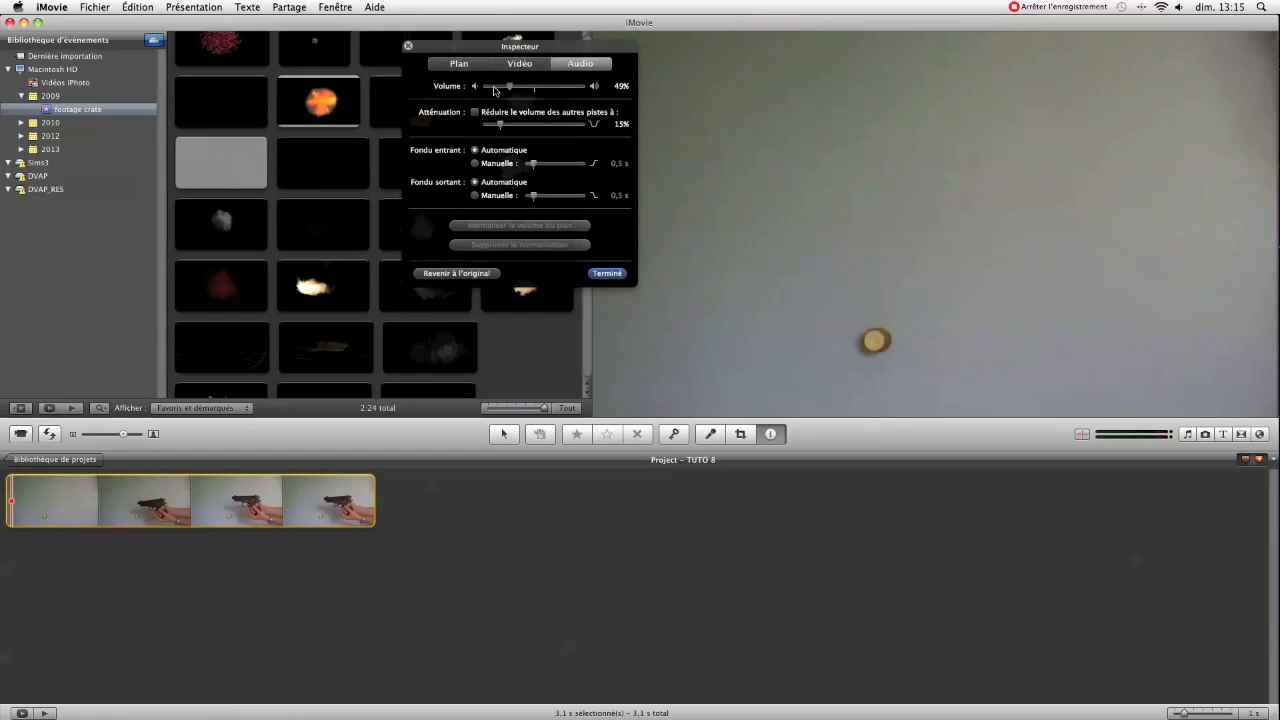
pyautogui.click(597, 275)
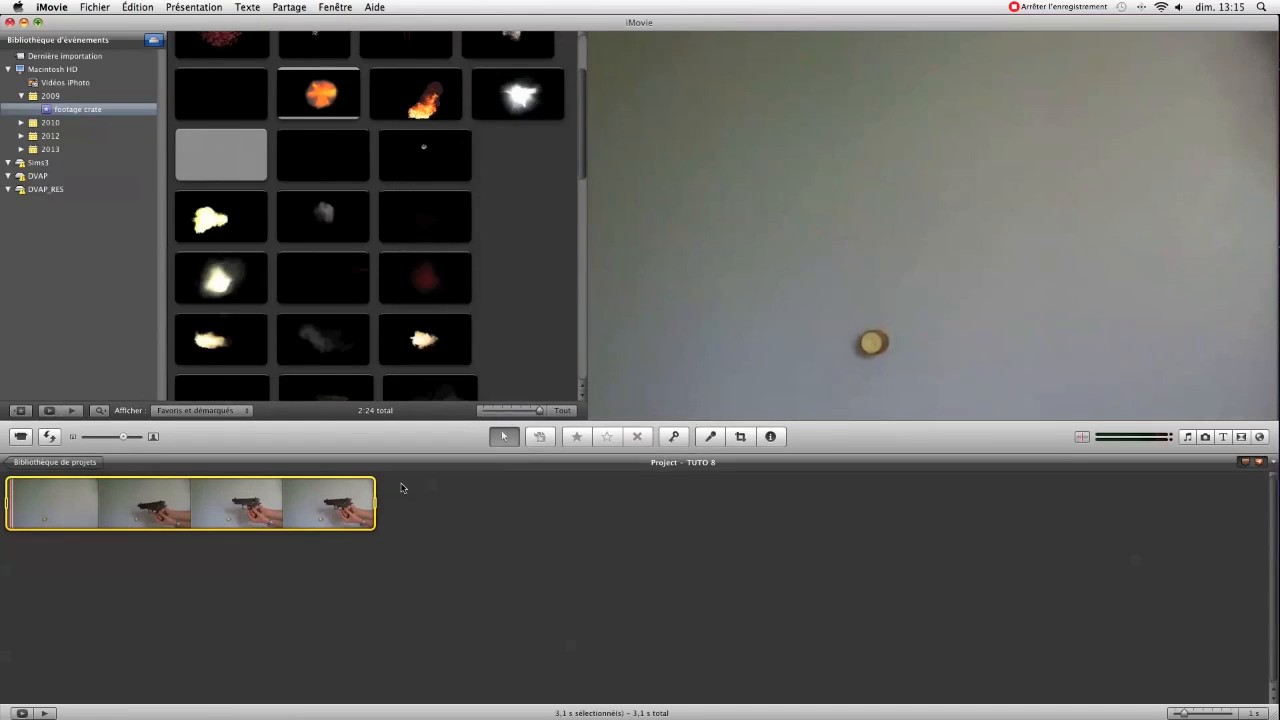
pyautogui.moveTo(394, 482); pyautogui.dragTo(400, 436)
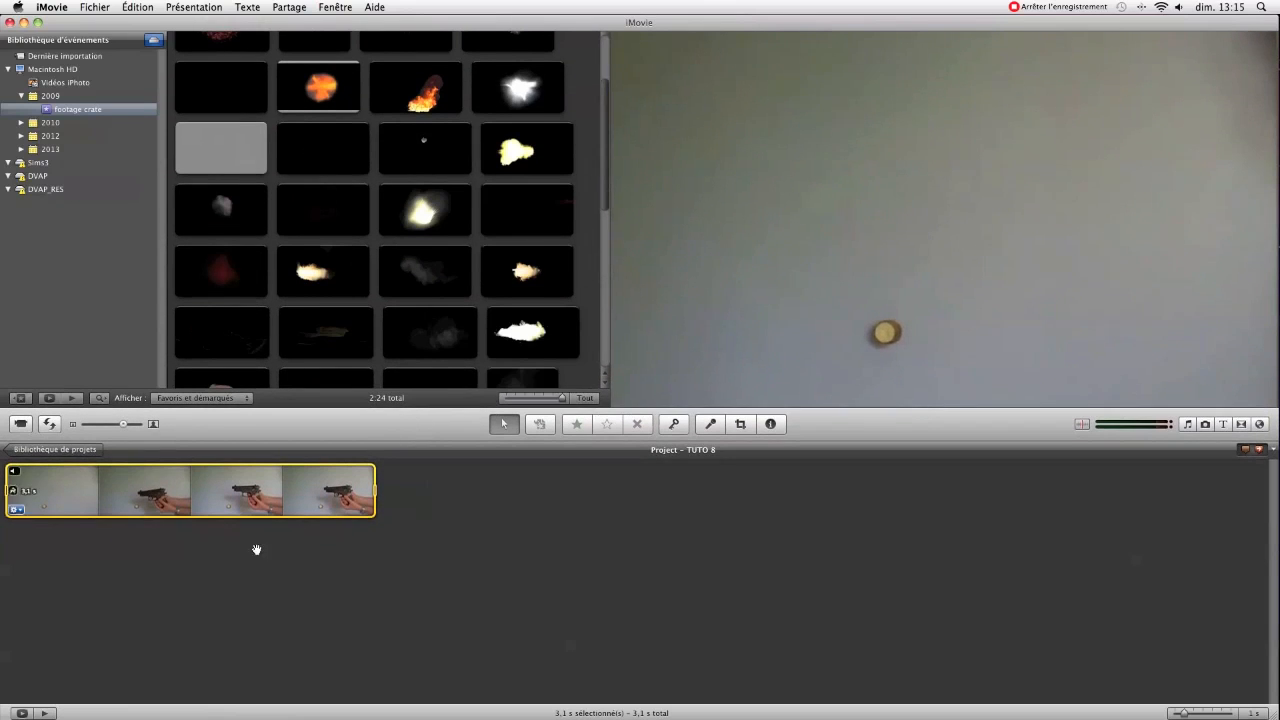
pyautogui.click(8, 503)
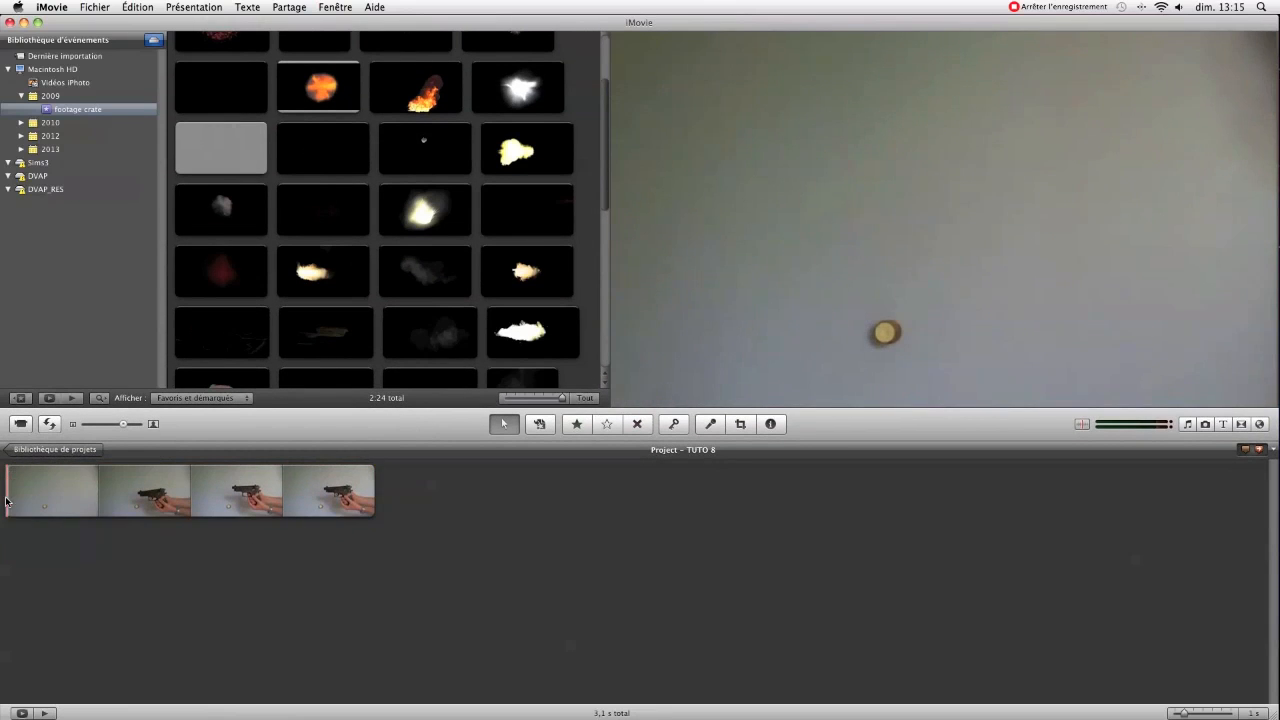
pyautogui.press('space')
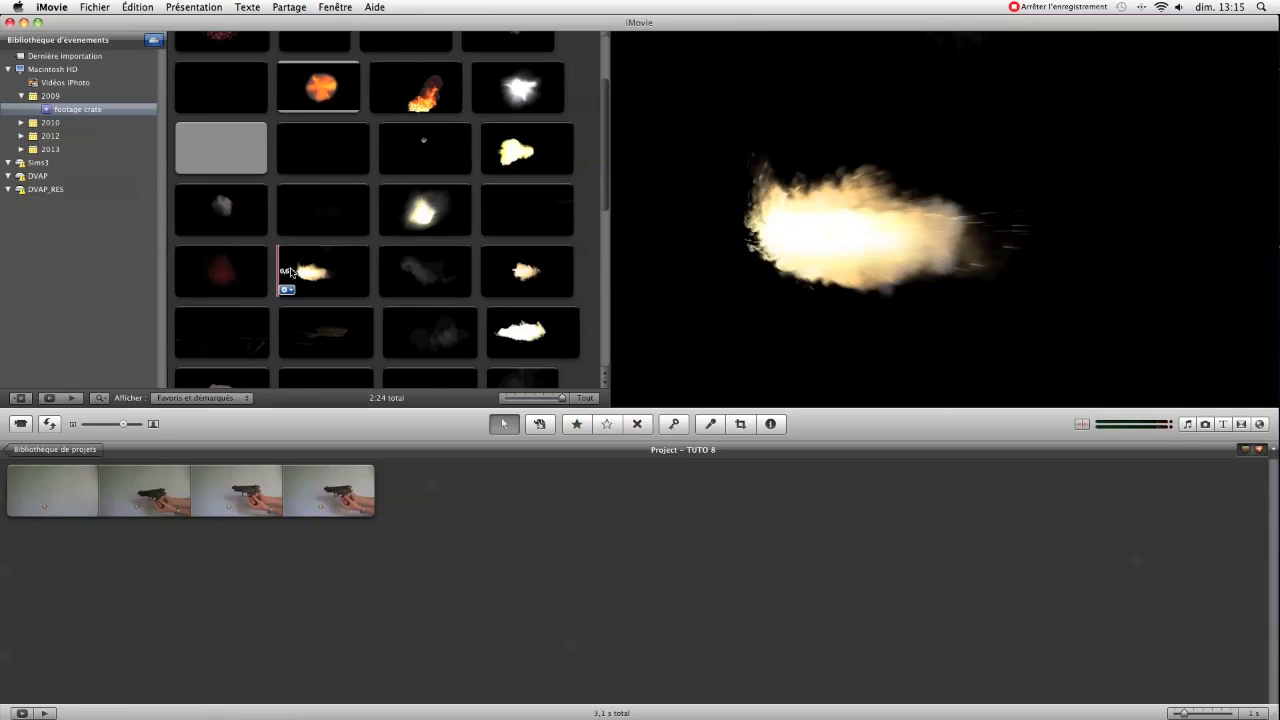
# - Preview the muzzle flash clips in the footage crate event and look through its other effects
pyautogui.press('space')
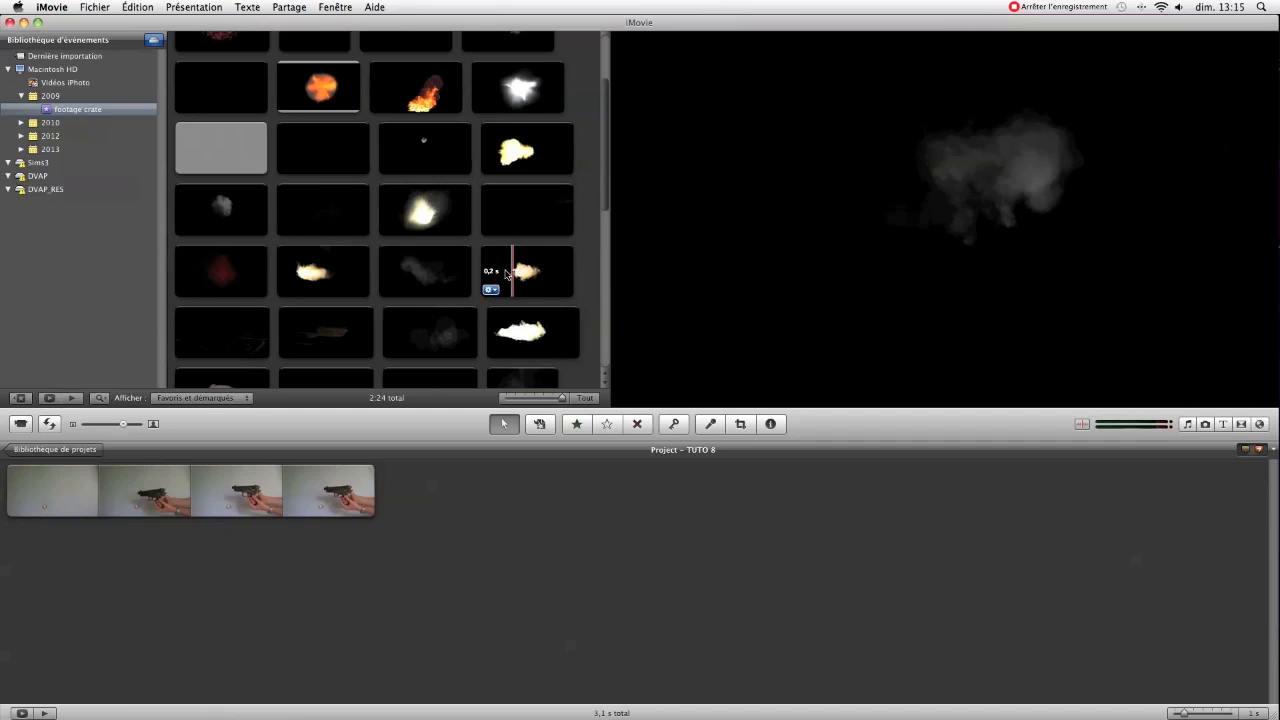
pyautogui.scroll(-5, 500, 265)
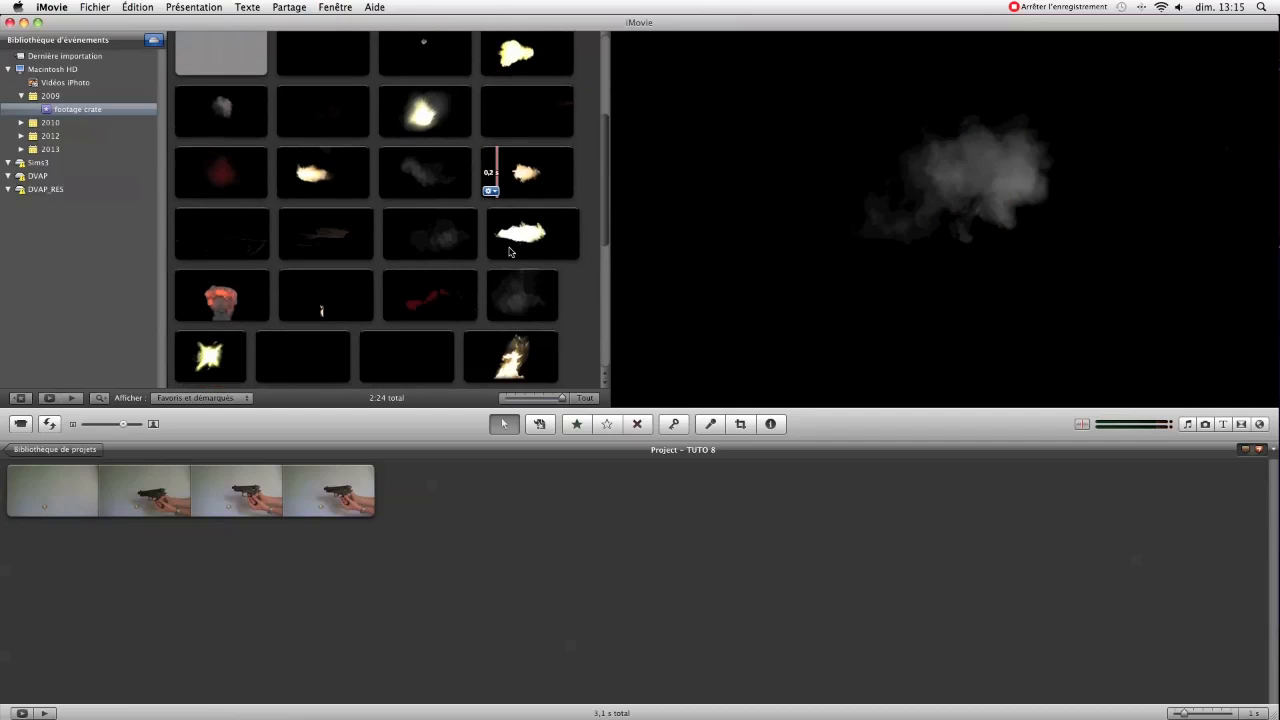
pyautogui.scroll(-4, 509, 250)
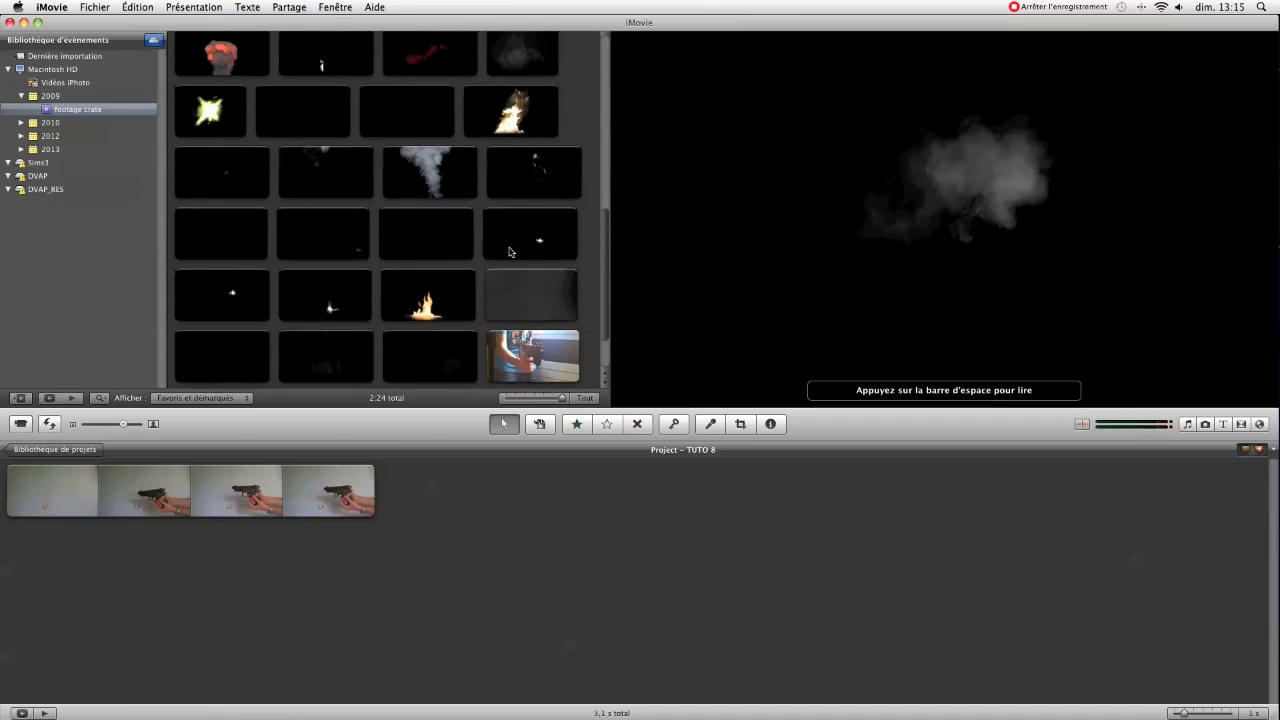
pyautogui.scroll(6, 509, 251)
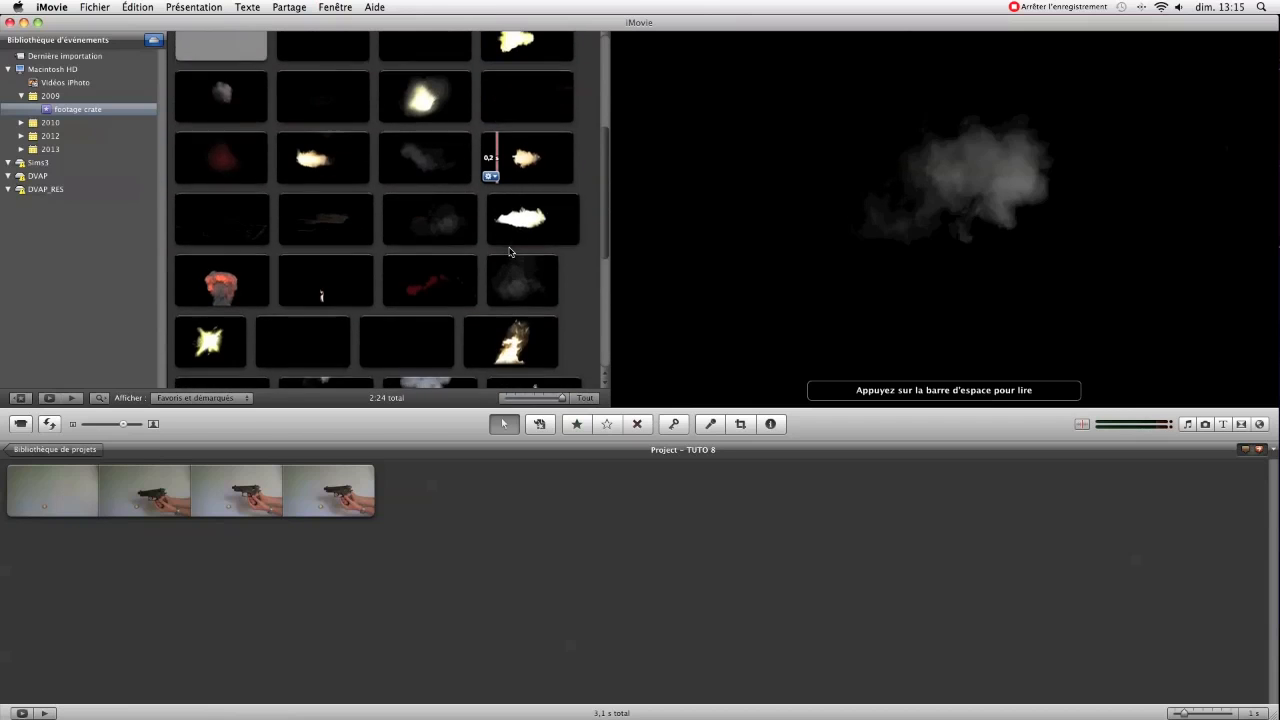
pyautogui.scroll(1, 509, 251)
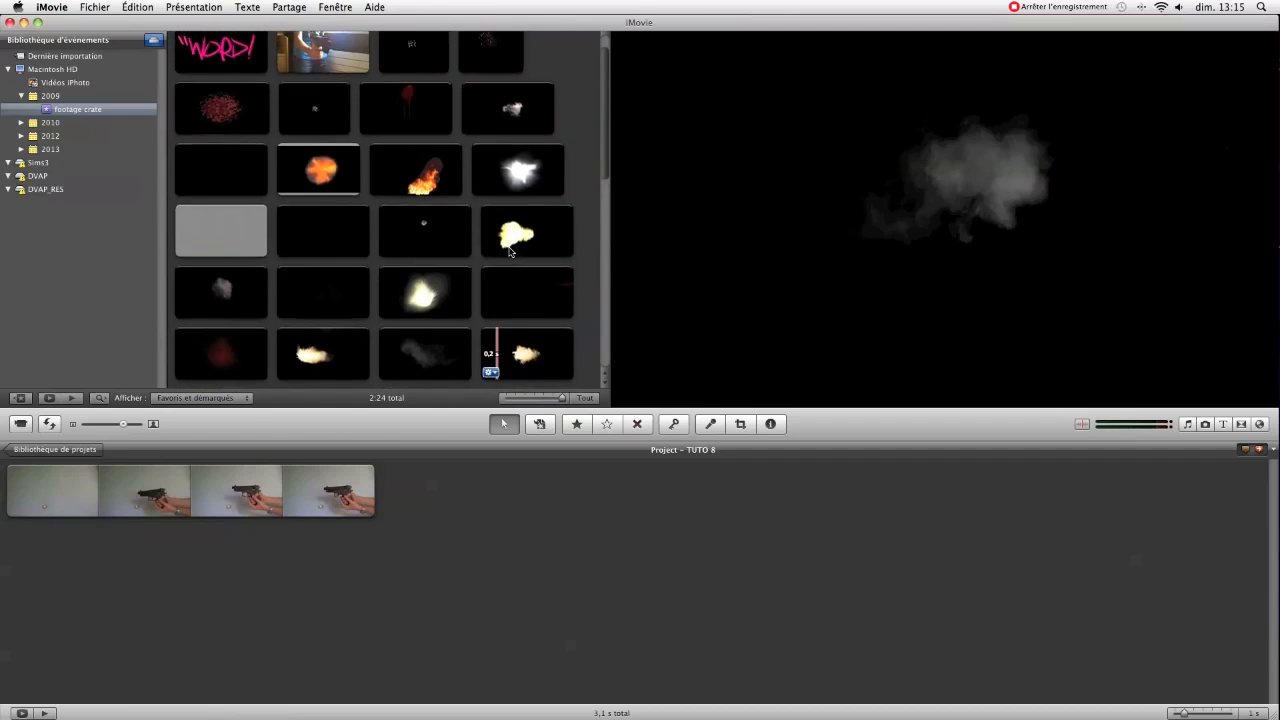
pyautogui.scroll(-3, 509, 251)
pyautogui.scroll(1, 450, 256)
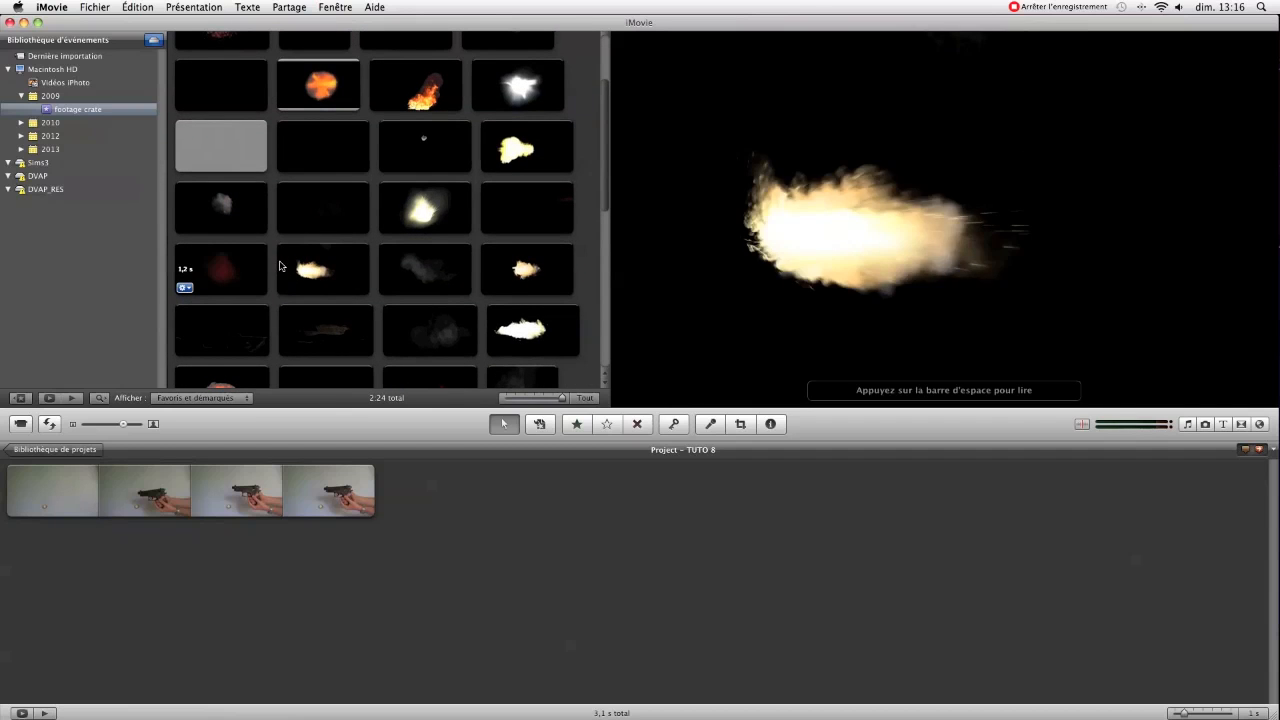
# - Add the entire 0.6 s muzzle flash clip as a picture-in-picture overlay at the moment the pistol fires
pyautogui.moveTo(277, 266); pyautogui.dragTo(370, 268)
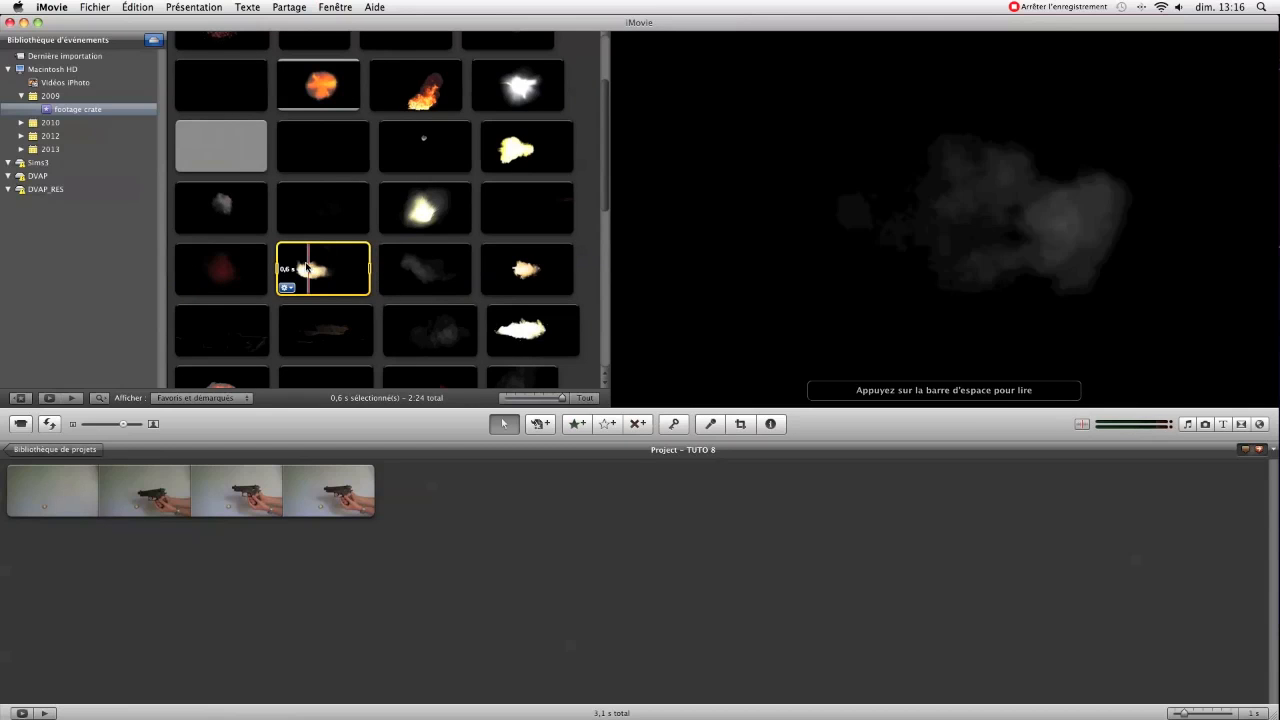
pyautogui.moveTo(304, 262); pyautogui.dragTo(148, 499)
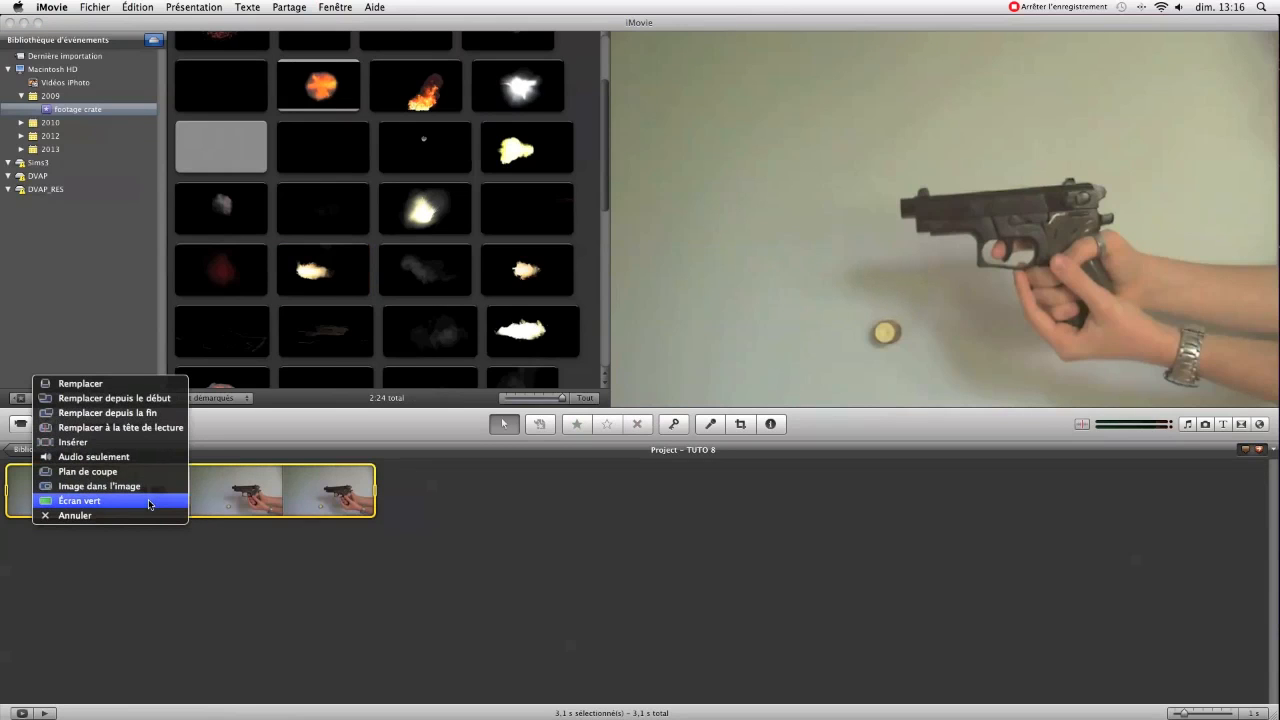
pyautogui.click(150, 488)
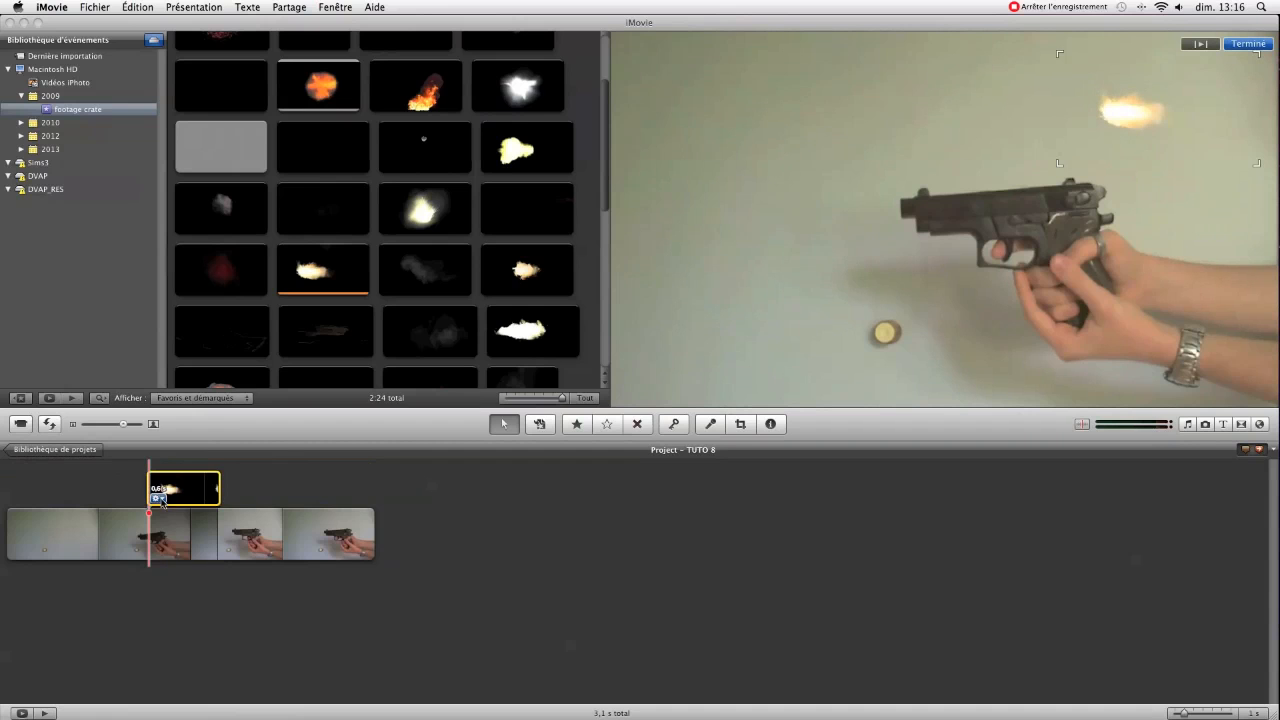
# - Rotate the muzzle flash overlay 180° so it faces the pistol's firing direction, and apply the rotation
pyautogui.click(158, 498)
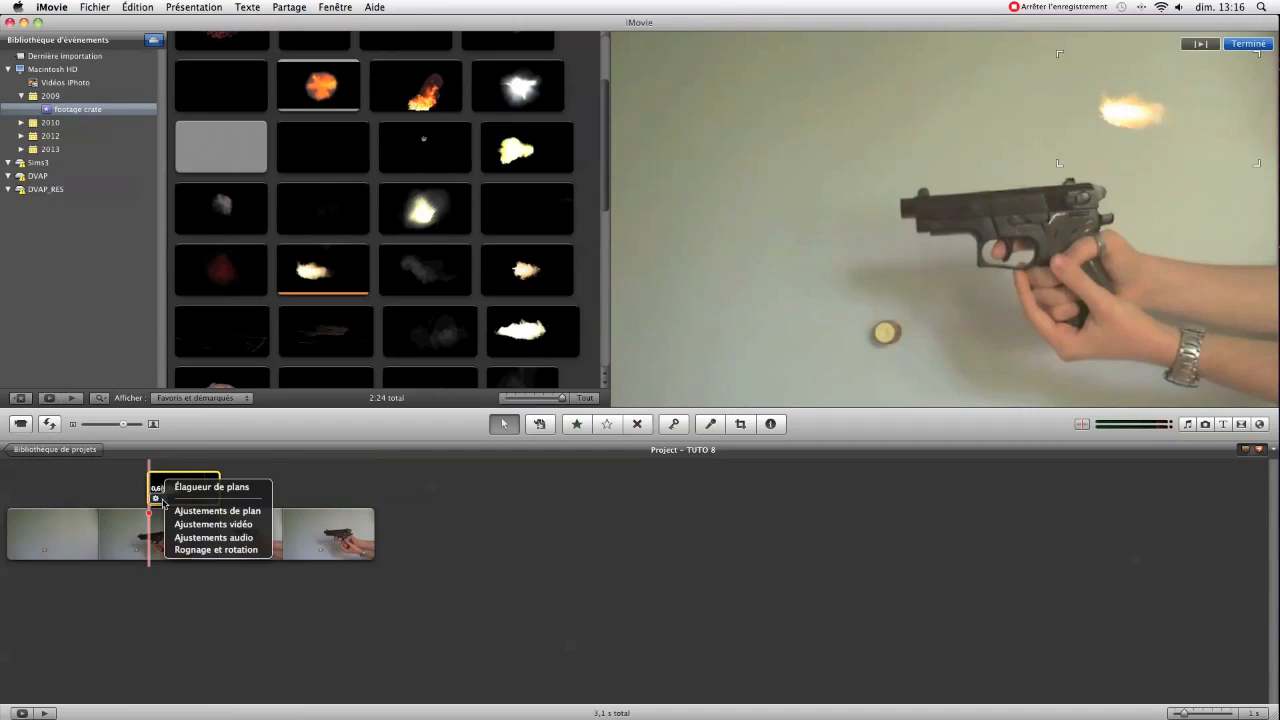
pyautogui.click(204, 550)
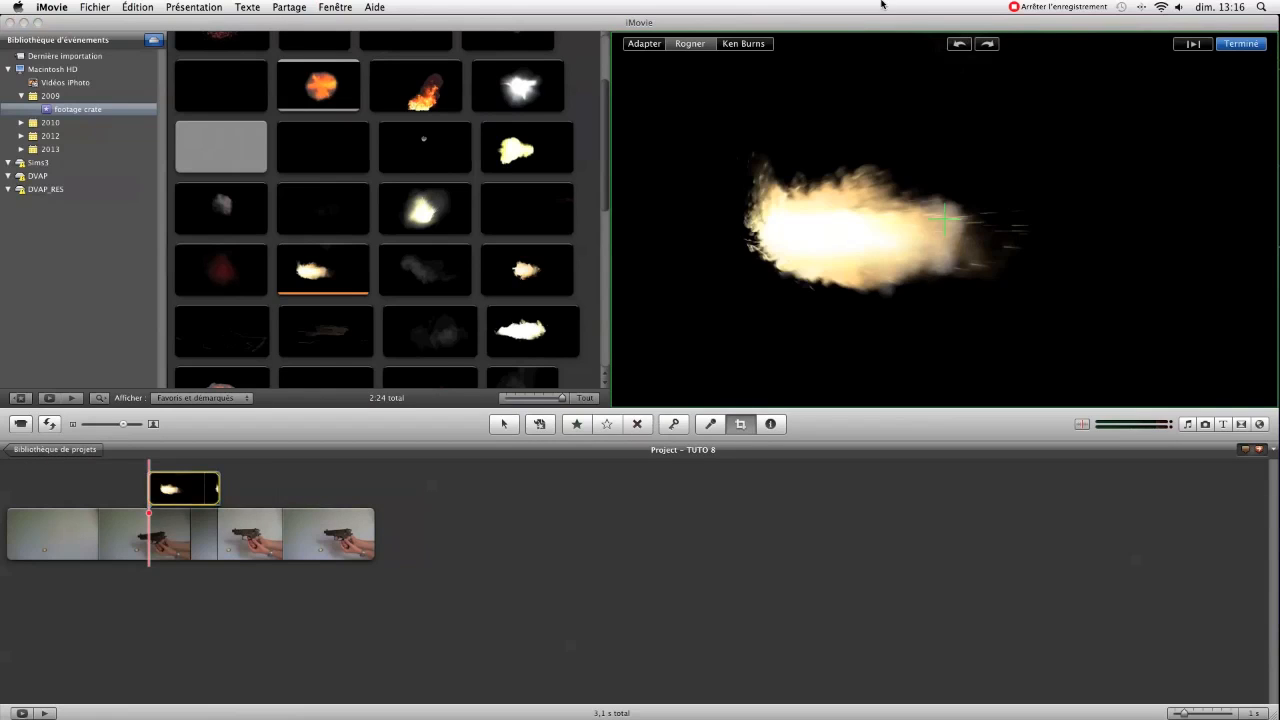
pyautogui.click(987, 43)
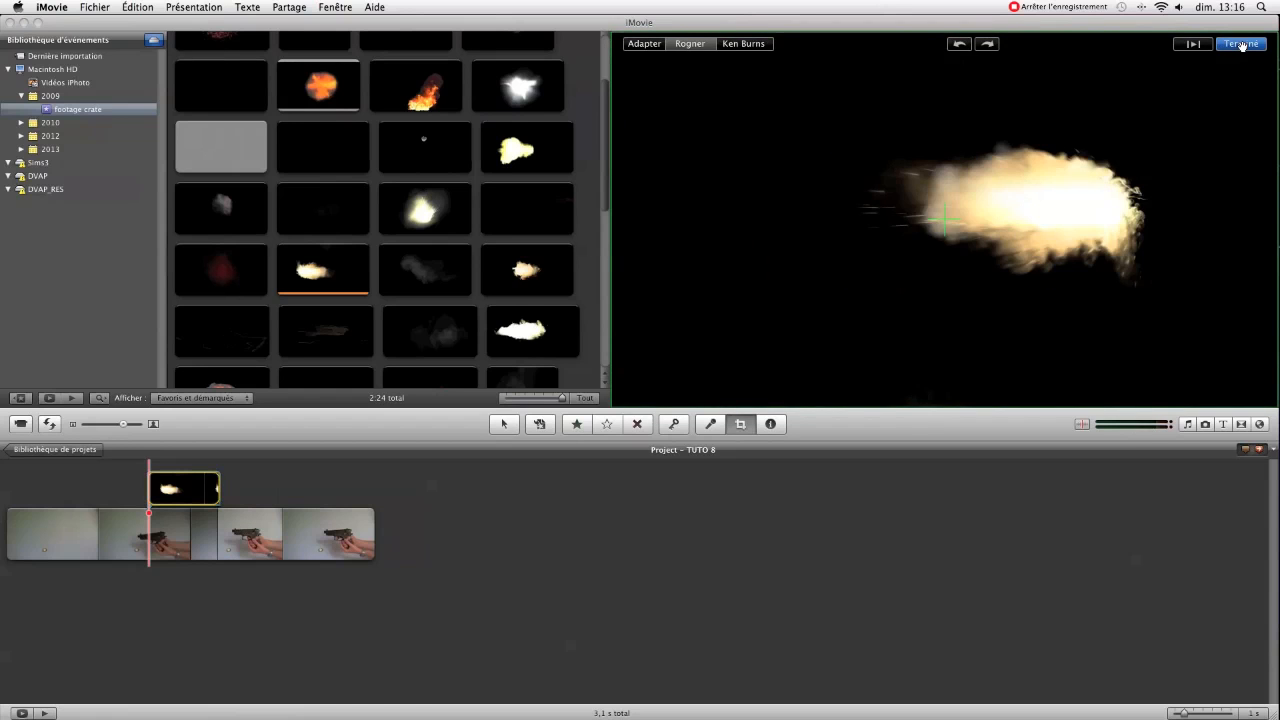
pyautogui.click(1241, 44)
# - Enlarge the muzzle flash overlay to about twice its size and move it over the front of the pistol
pyautogui.moveTo(1057, 163); pyautogui.dragTo(785, 299)
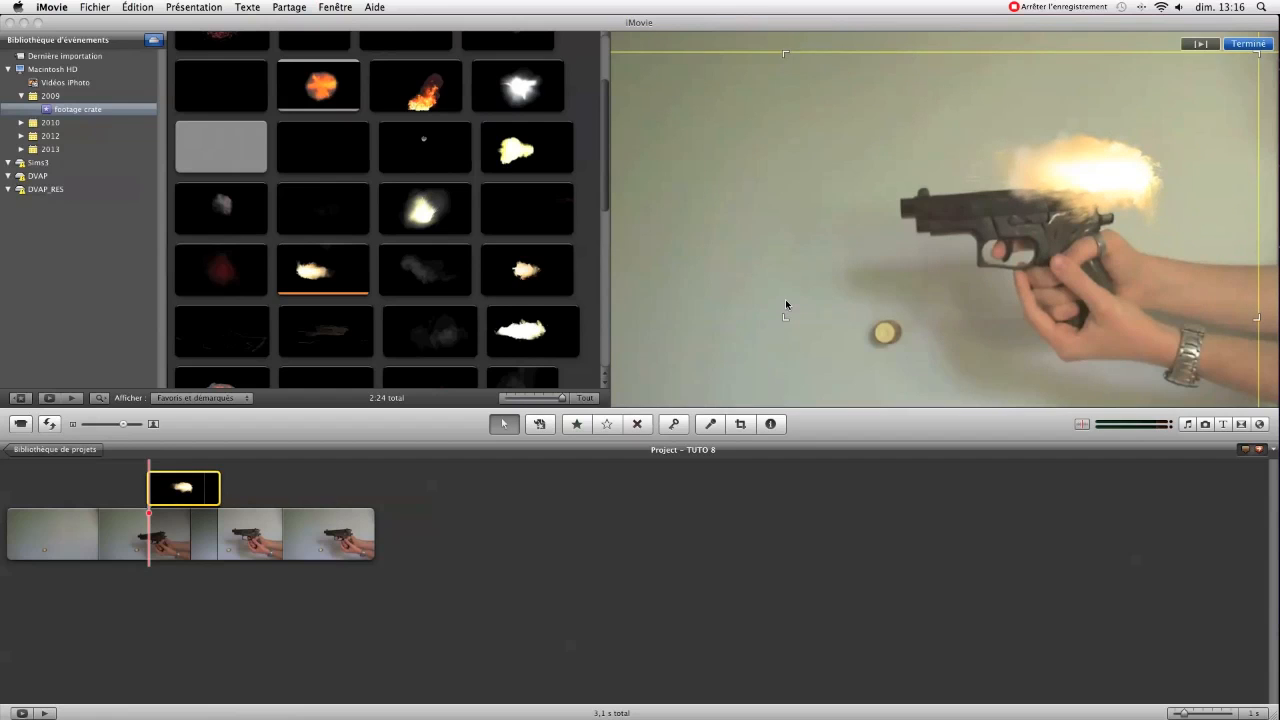
pyautogui.moveTo(1094, 199); pyautogui.dragTo(921, 237)
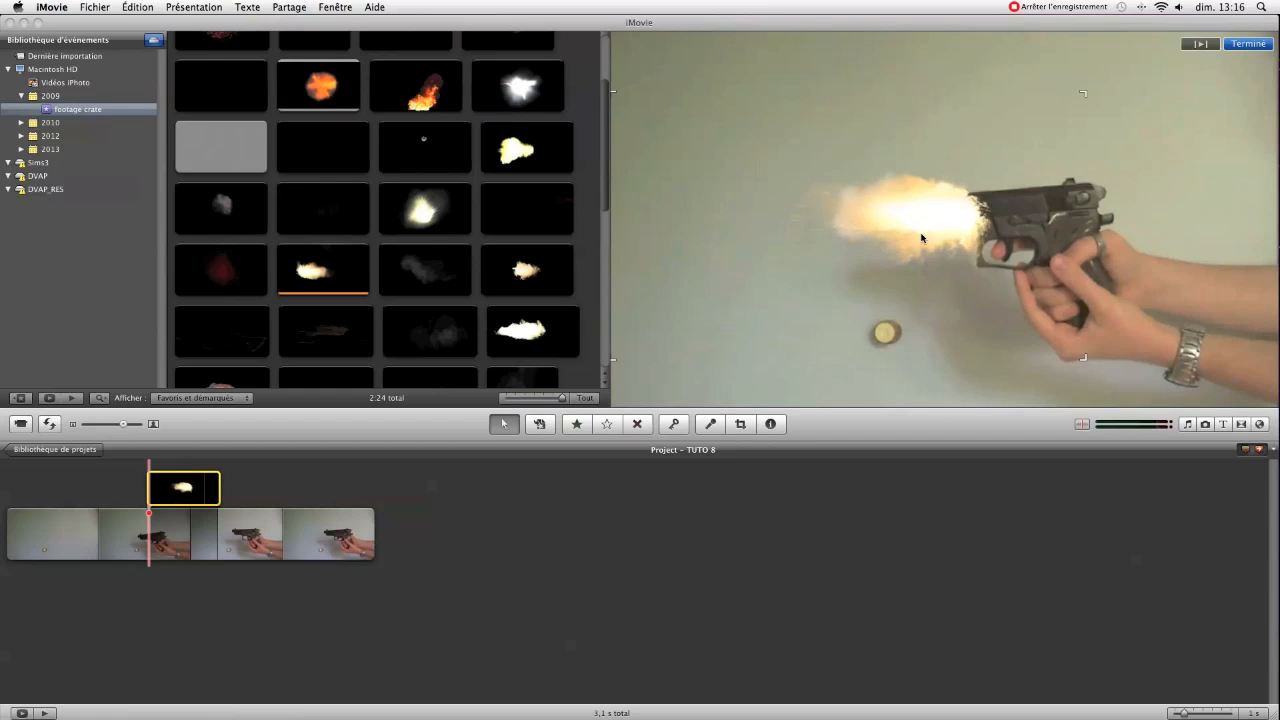
# - Crop the empty area beside the muzzle flash, then shrink and reposition the overlay so the flash starts at the pistol's muzzle
pyautogui.click(159, 498)
pyautogui.click(210, 556)
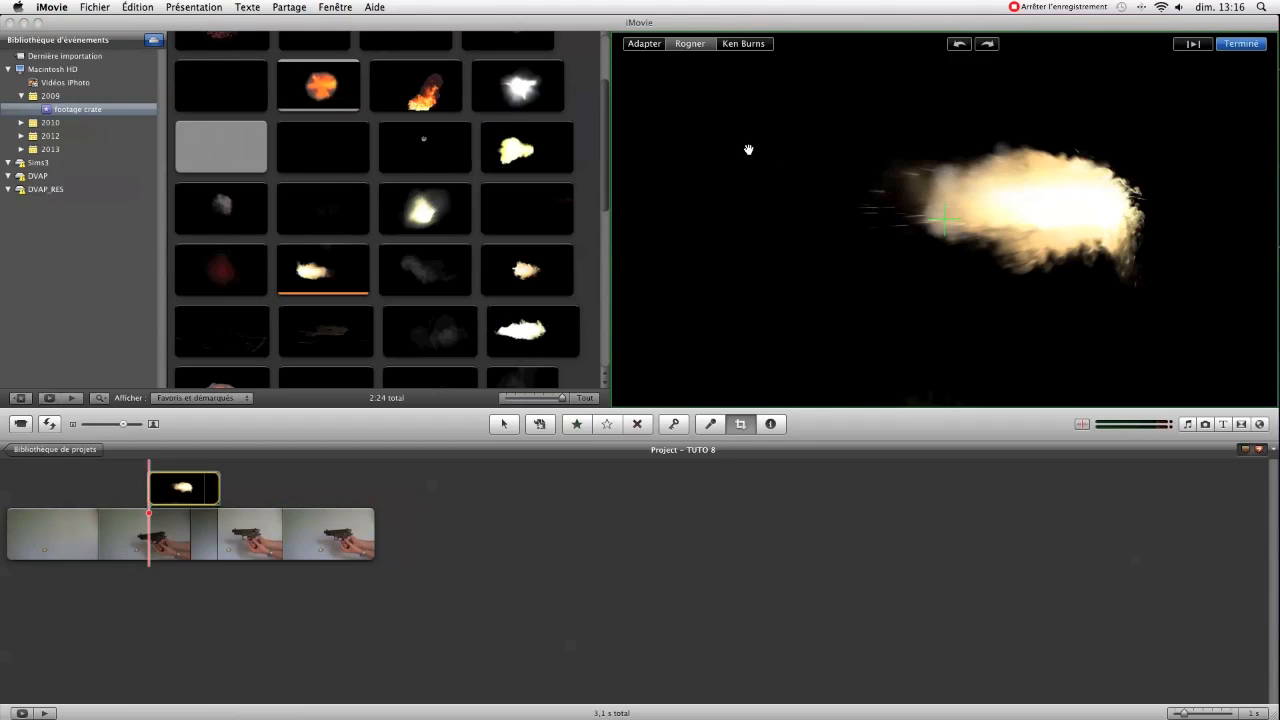
pyautogui.moveTo(613, 147); pyautogui.dragTo(783, 162)
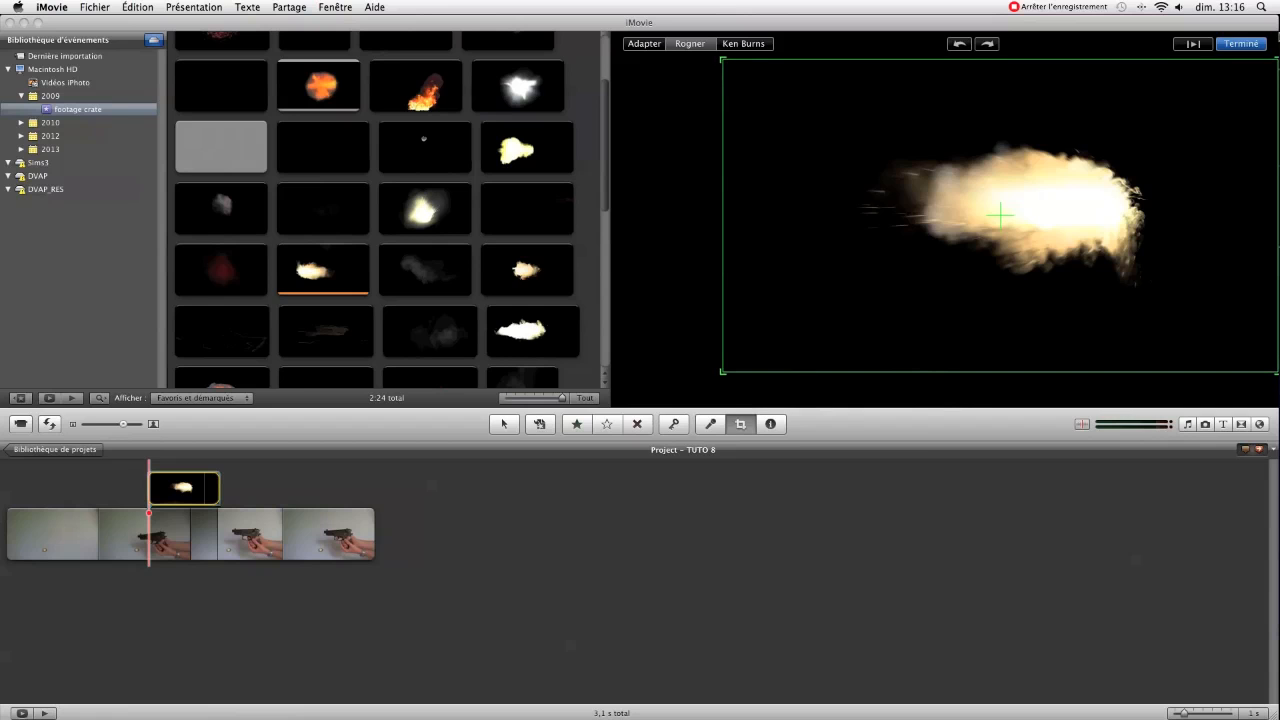
pyautogui.click(1240, 44)
pyautogui.moveTo(1084, 96); pyautogui.dragTo(985, 109)
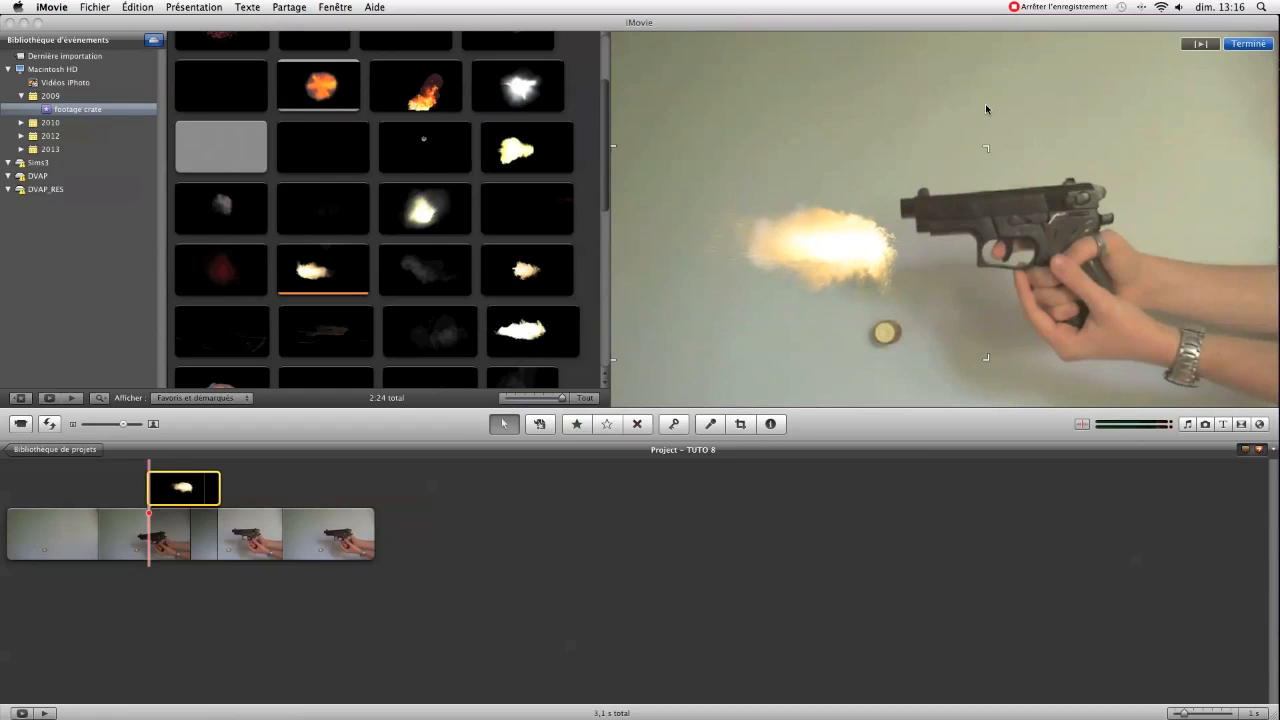
pyautogui.moveTo(892, 283); pyautogui.dragTo(890, 242)
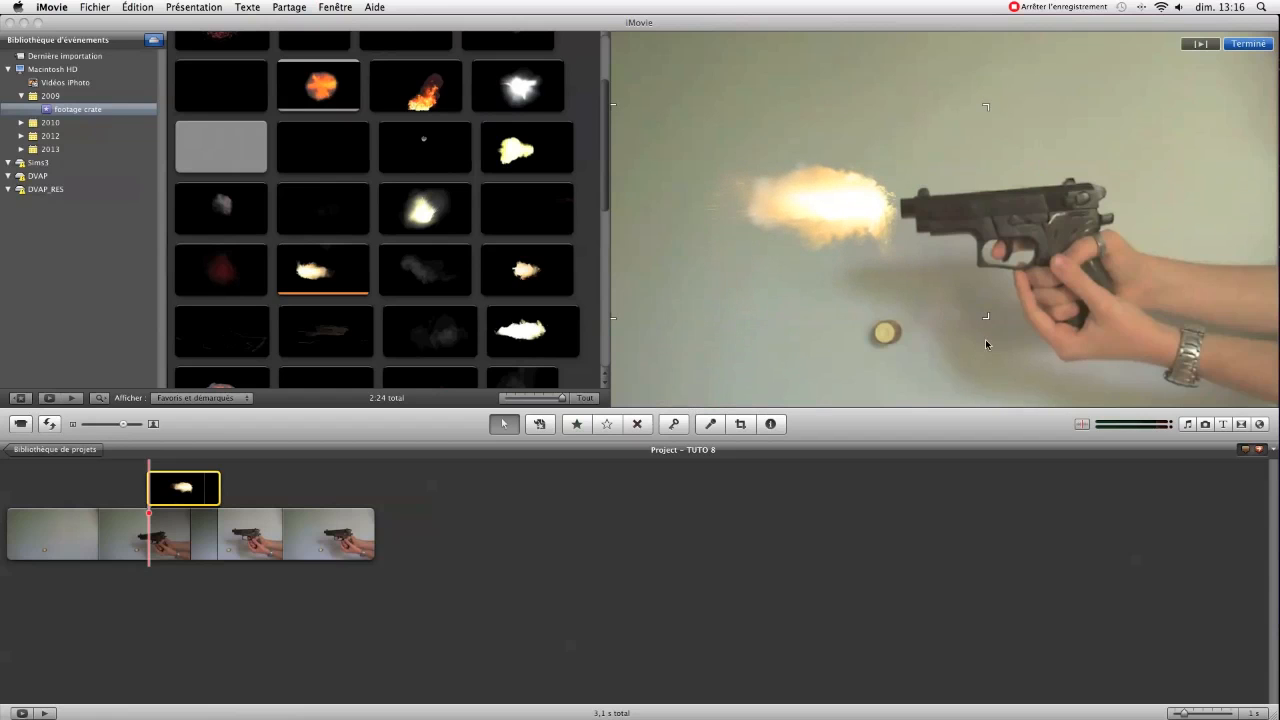
# - Enlarge the muzzle flash overlay slightly so the flash reaches the pistol's muzzle
pyautogui.moveTo(990, 320); pyautogui.dragTo(1005, 329)
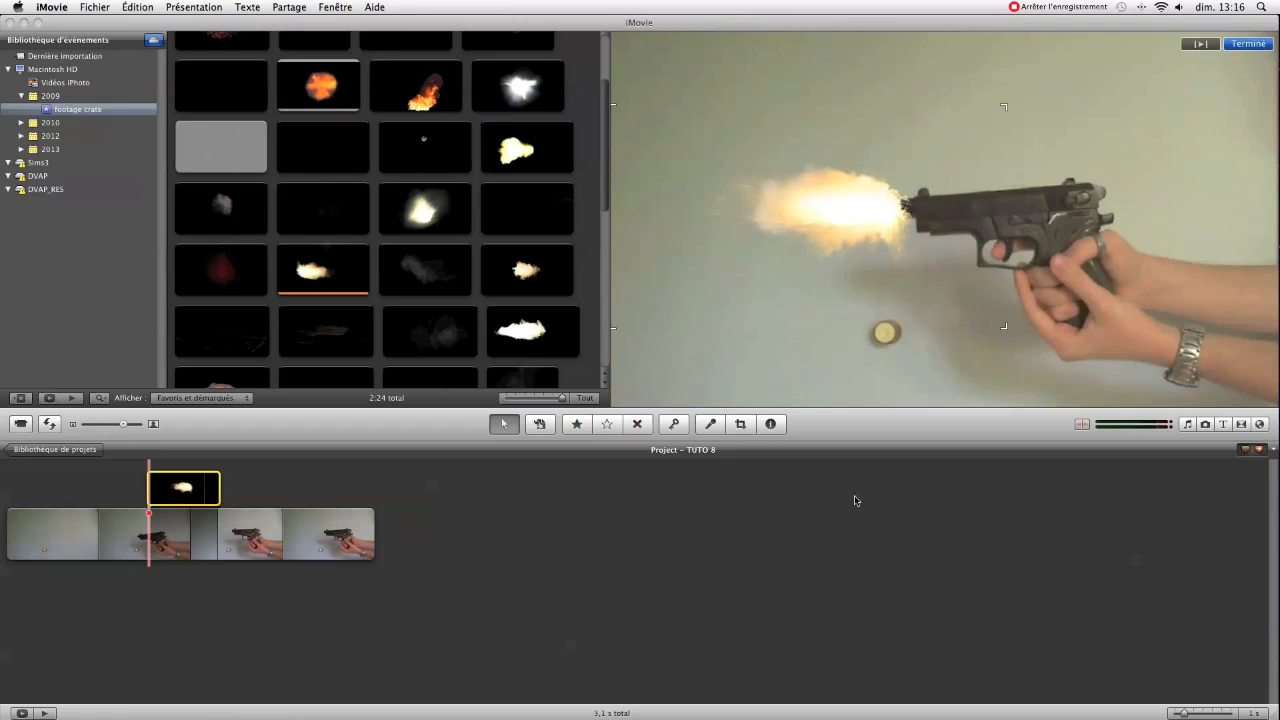
pyautogui.click(107, 481)
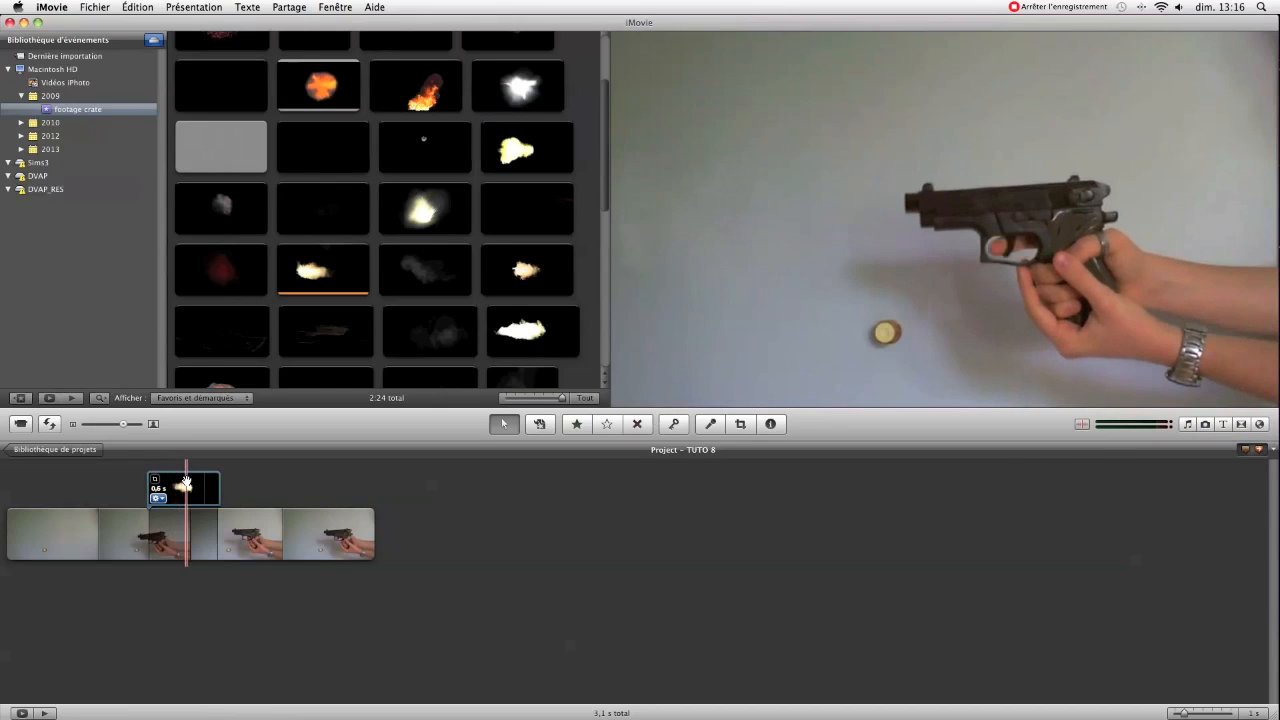
pyautogui.click(158, 497)
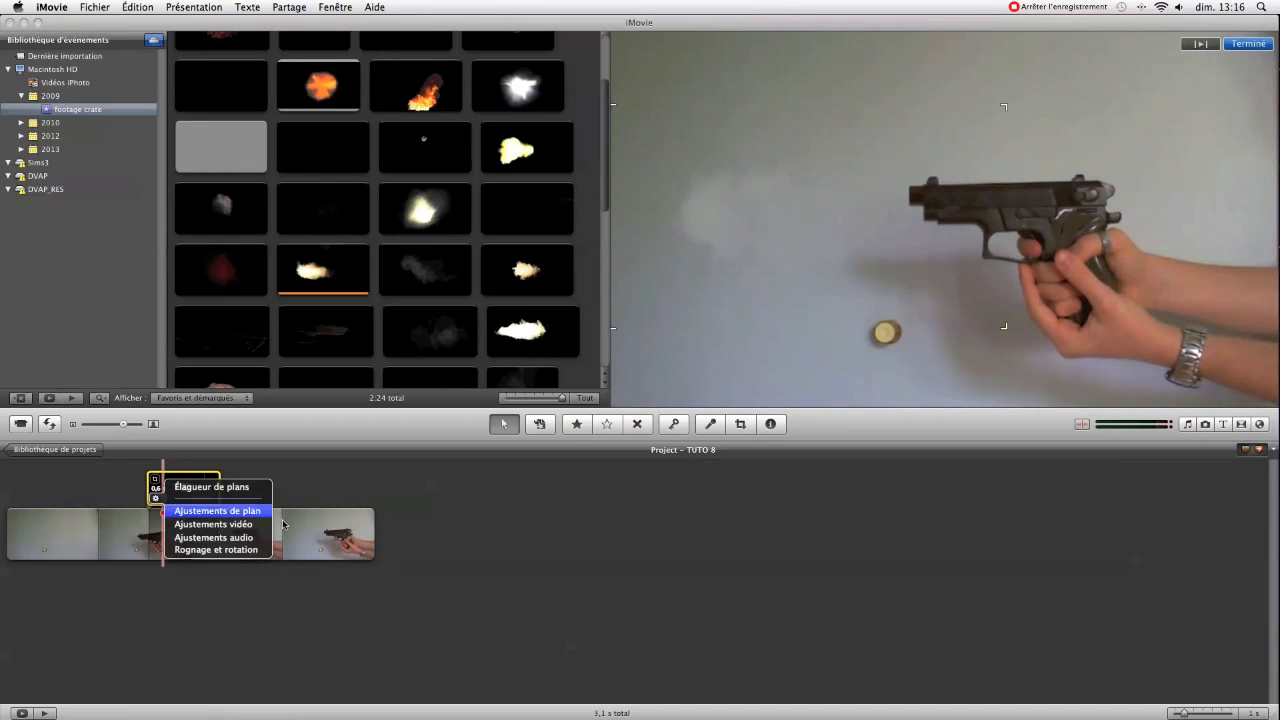
pyautogui.click(449, 474)
pyautogui.click(279, 488)
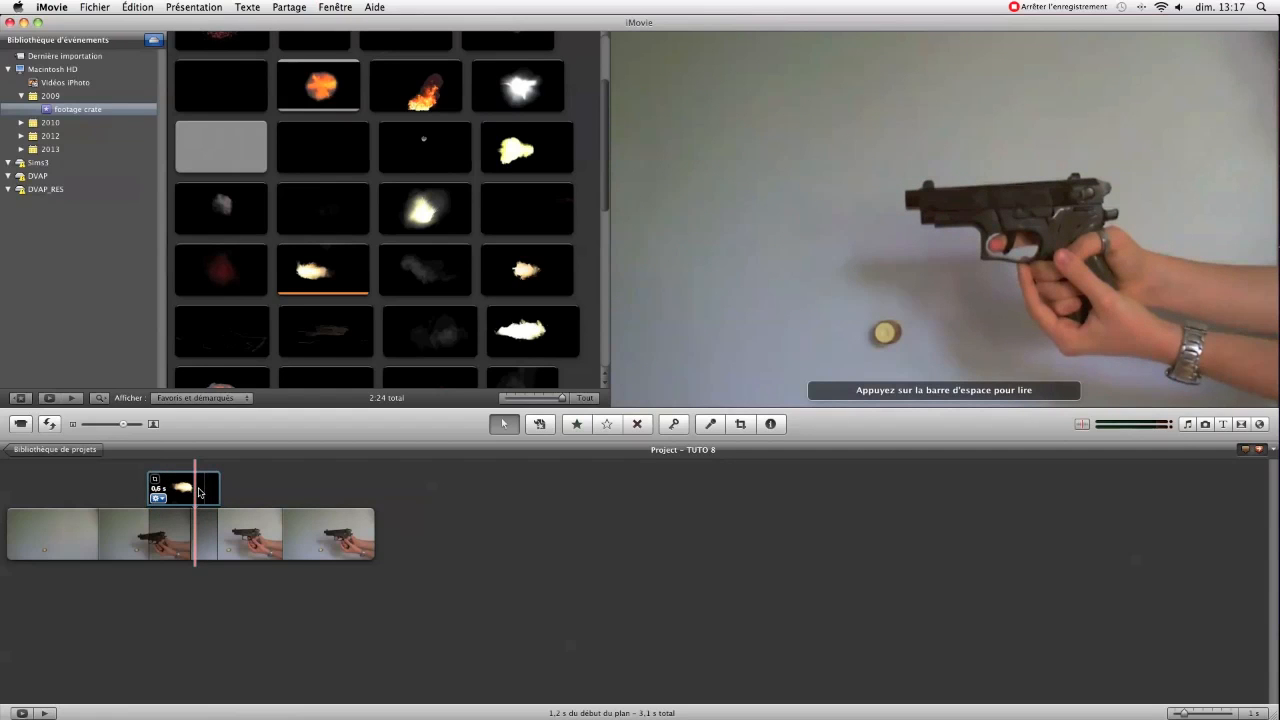
# - Shift the muzzle flash overlay slightly later in the timeline and play back the shot
pyautogui.moveTo(199, 492); pyautogui.dragTo(202, 493)
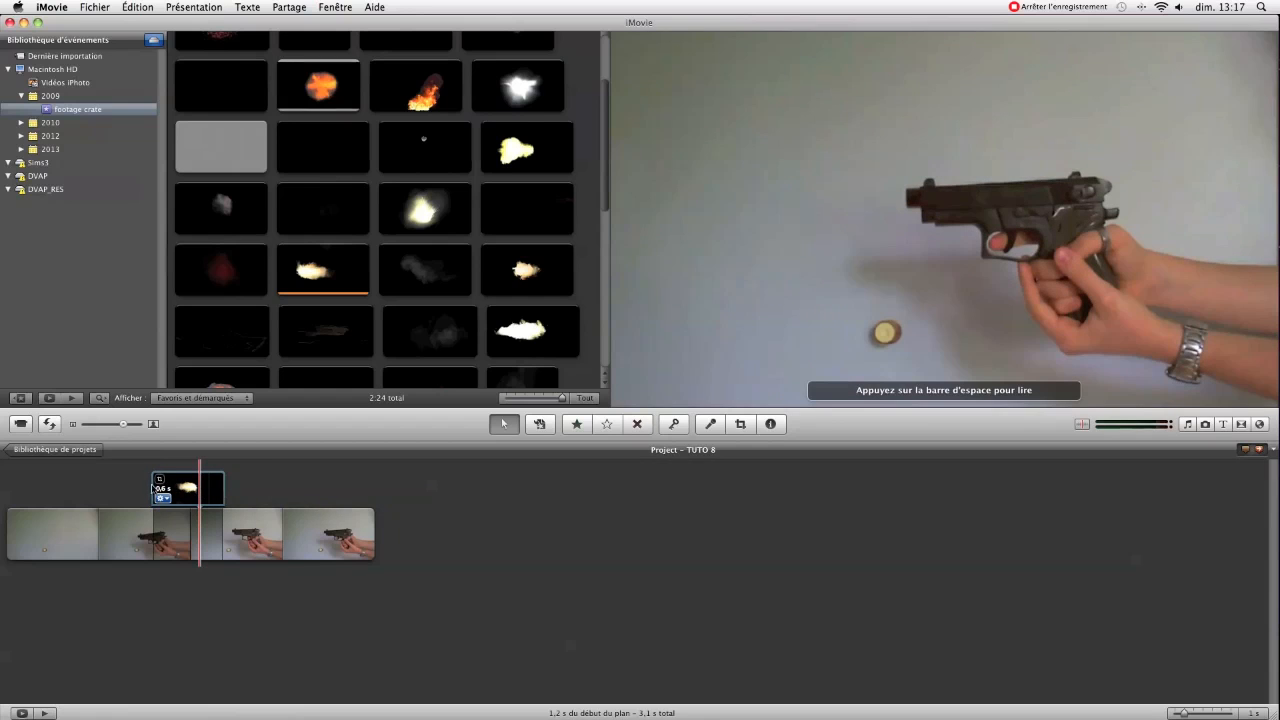
pyautogui.press('space')
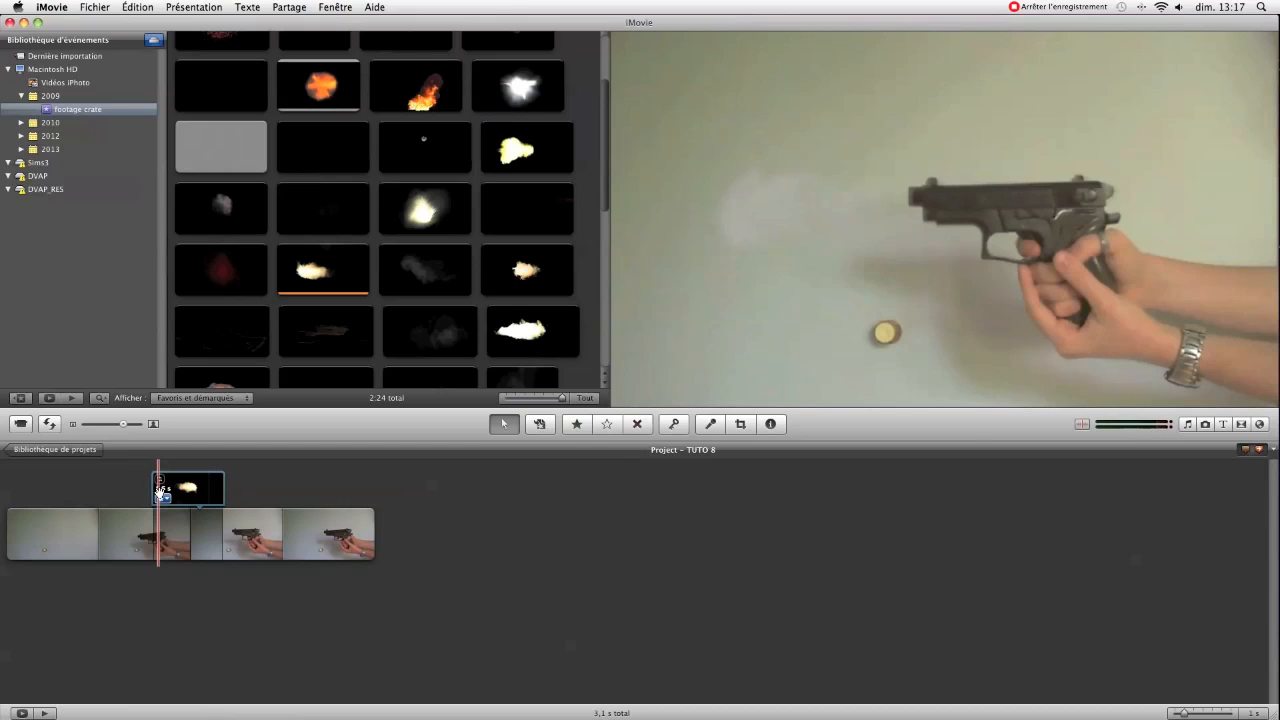
# - Crop the muzzle flash clip a little tighter on one side, apply the crop and deselect the overlay
pyautogui.click(161, 496)
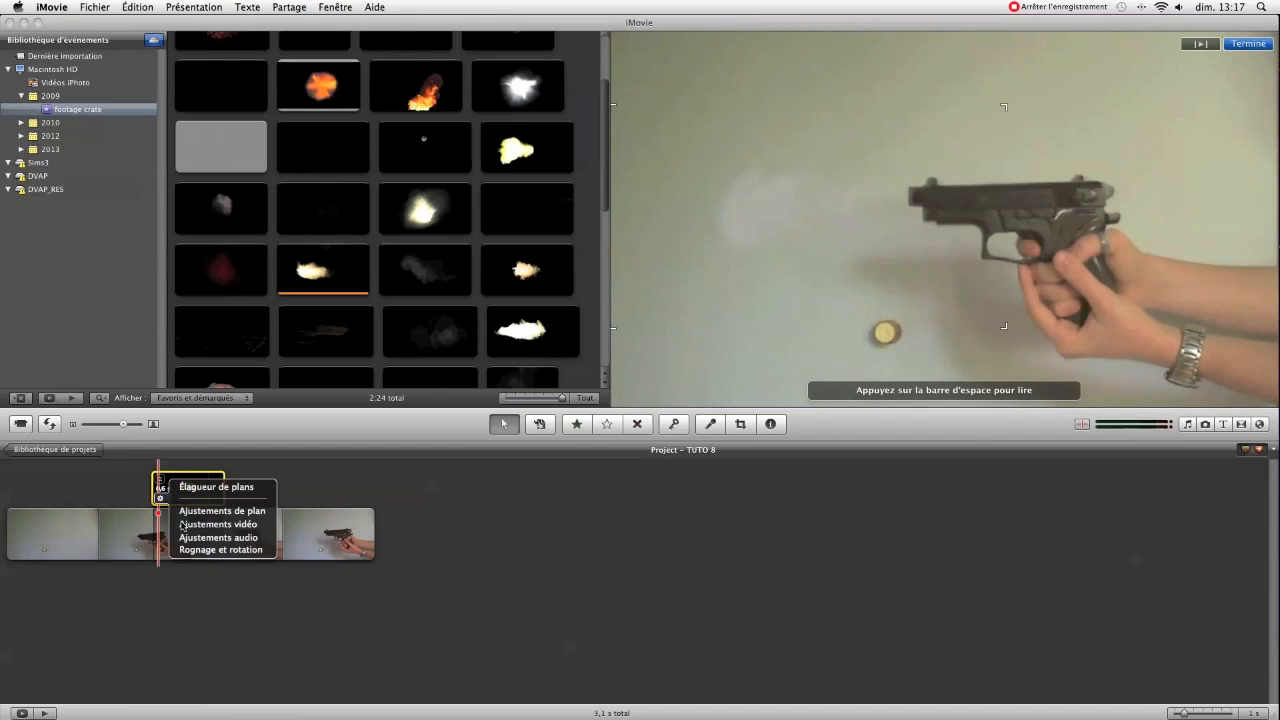
pyautogui.click(222, 550)
pyautogui.moveTo(723, 150); pyautogui.dragTo(782, 152)
pyautogui.click(1241, 43)
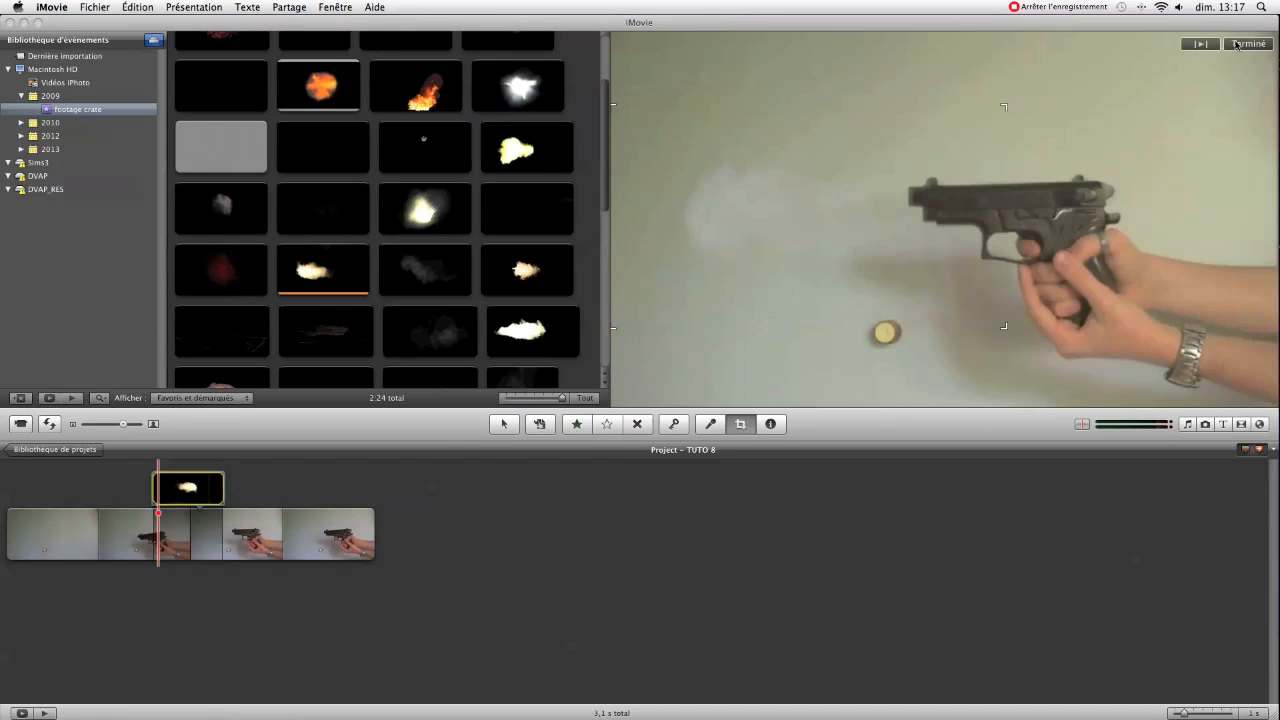
pyautogui.click(117, 486)
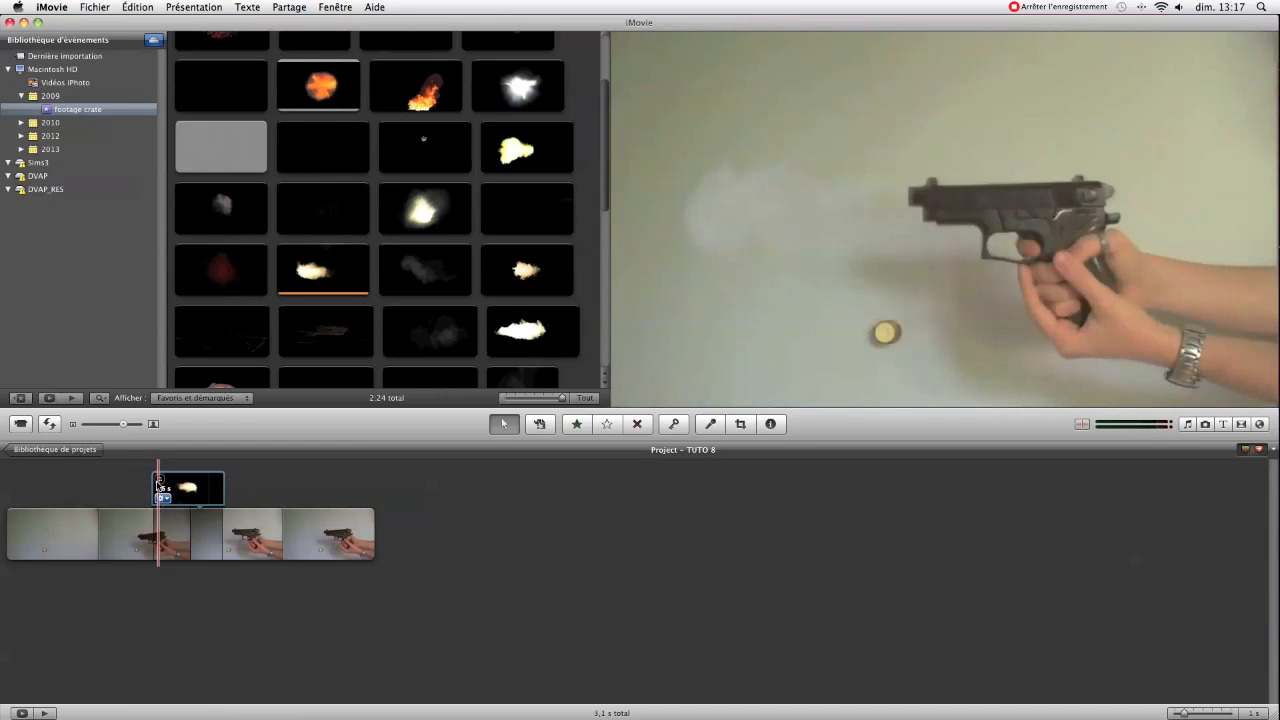
# - Enlarge the muzzle flash overlay at its first frame and move it up slightly to align the flash with the muzzle
pyautogui.click(154, 483)
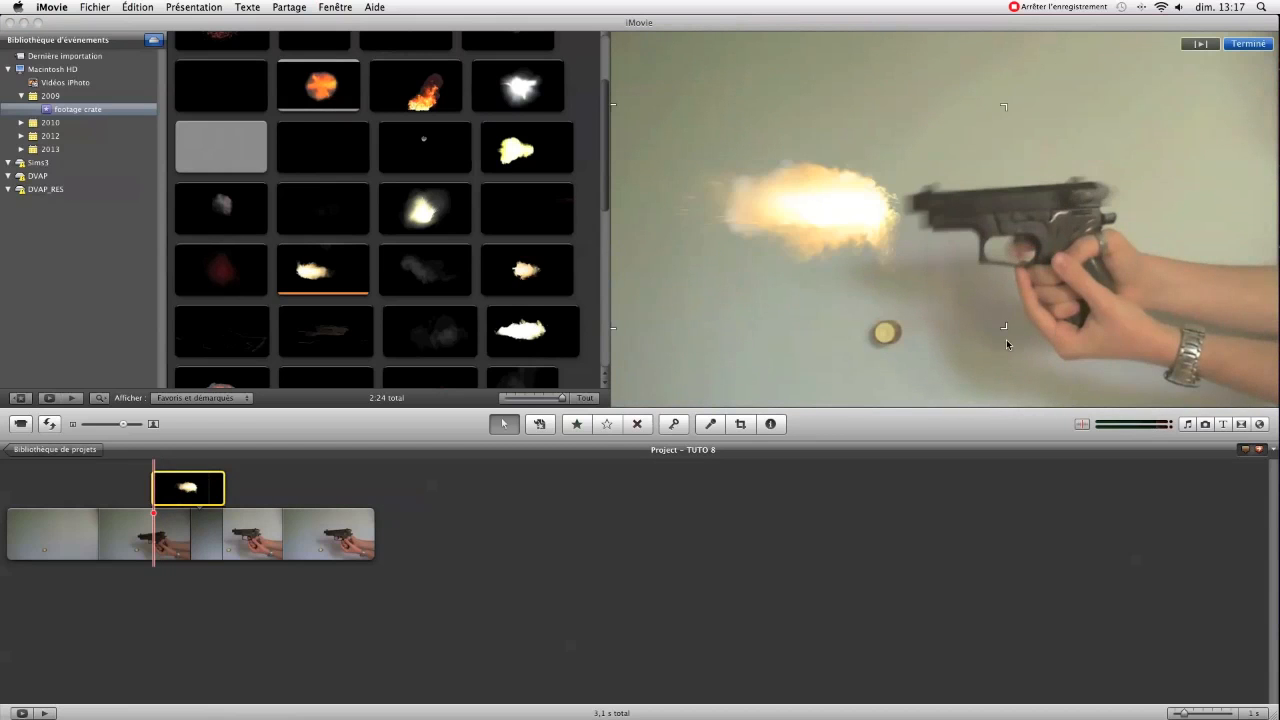
pyautogui.moveTo(1000, 327); pyautogui.dragTo(1028, 340)
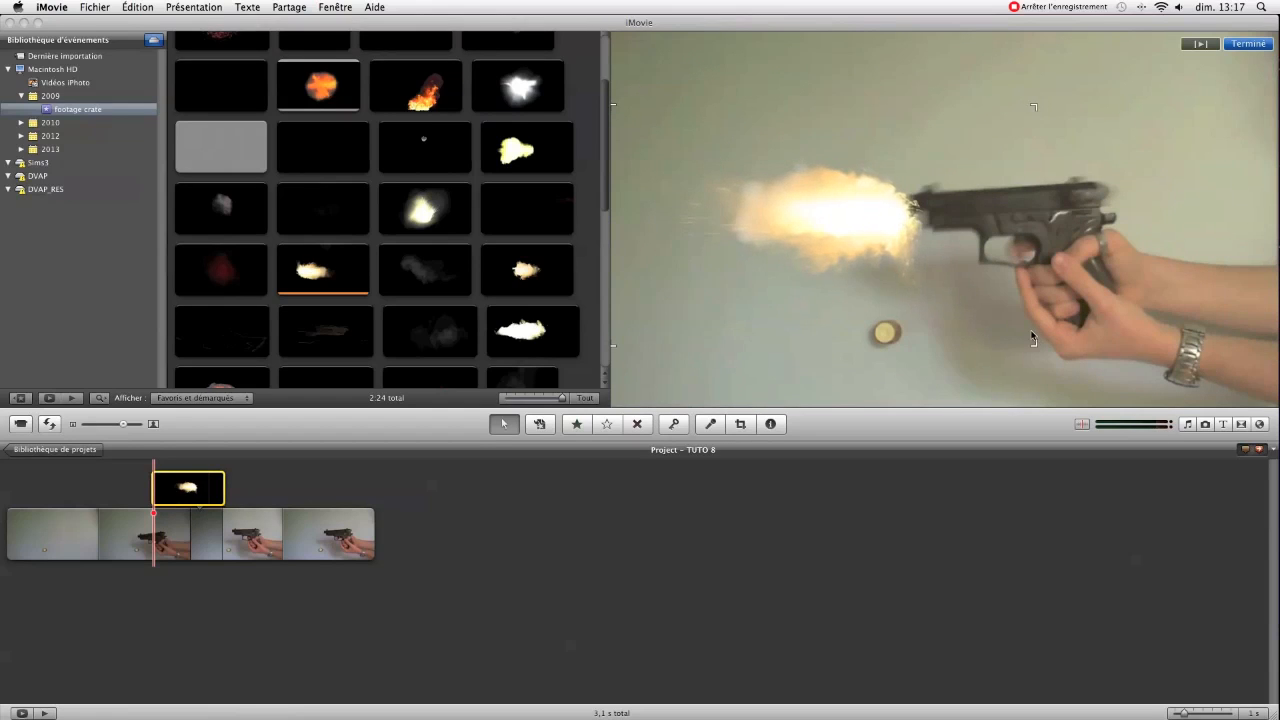
pyautogui.moveTo(934, 327); pyautogui.dragTo(934, 318)
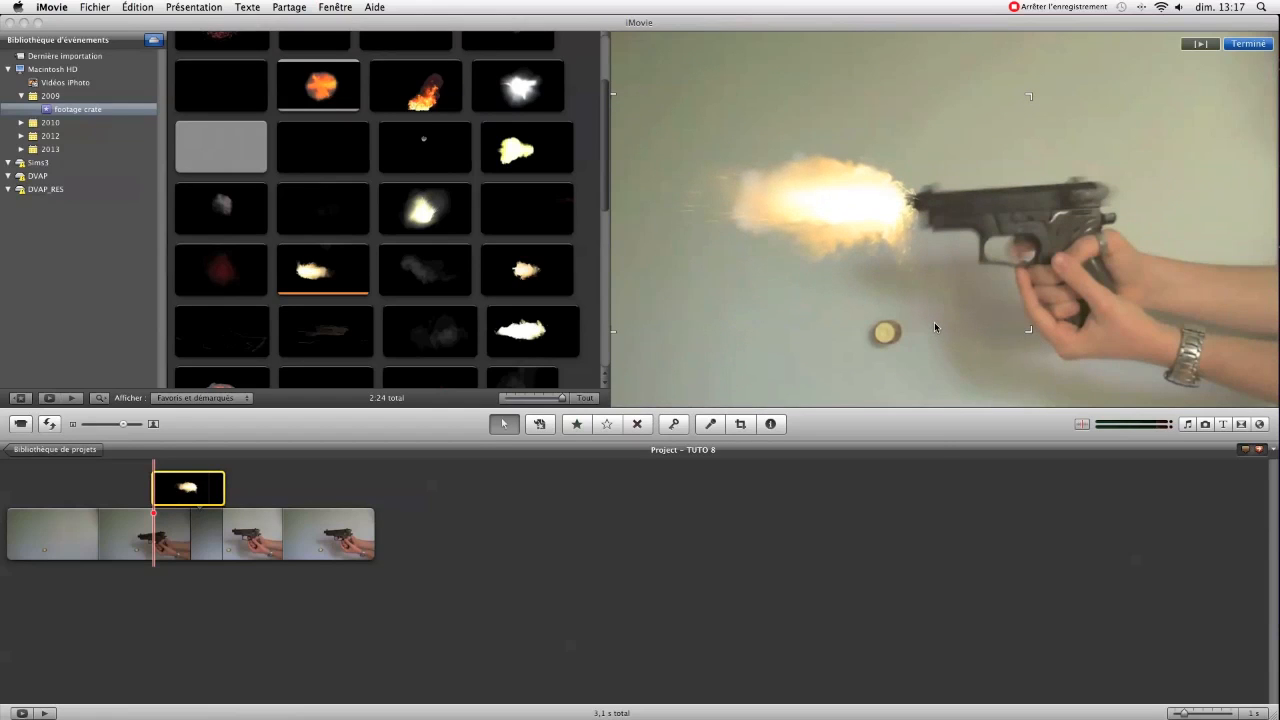
pyautogui.click(1242, 45)
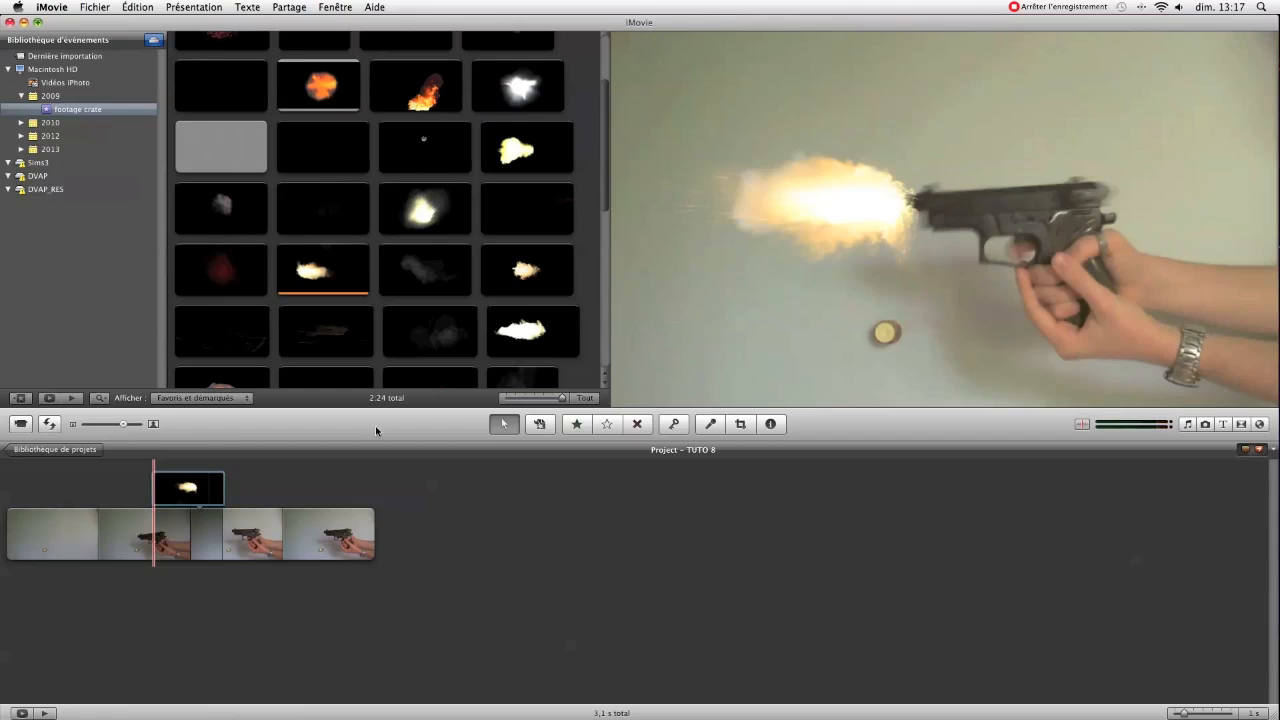
# - Adjust the overlay's video to 43% brightness, 66% contrast and 70% blue gain, and play back the gunshot
pyautogui.click(164, 499)
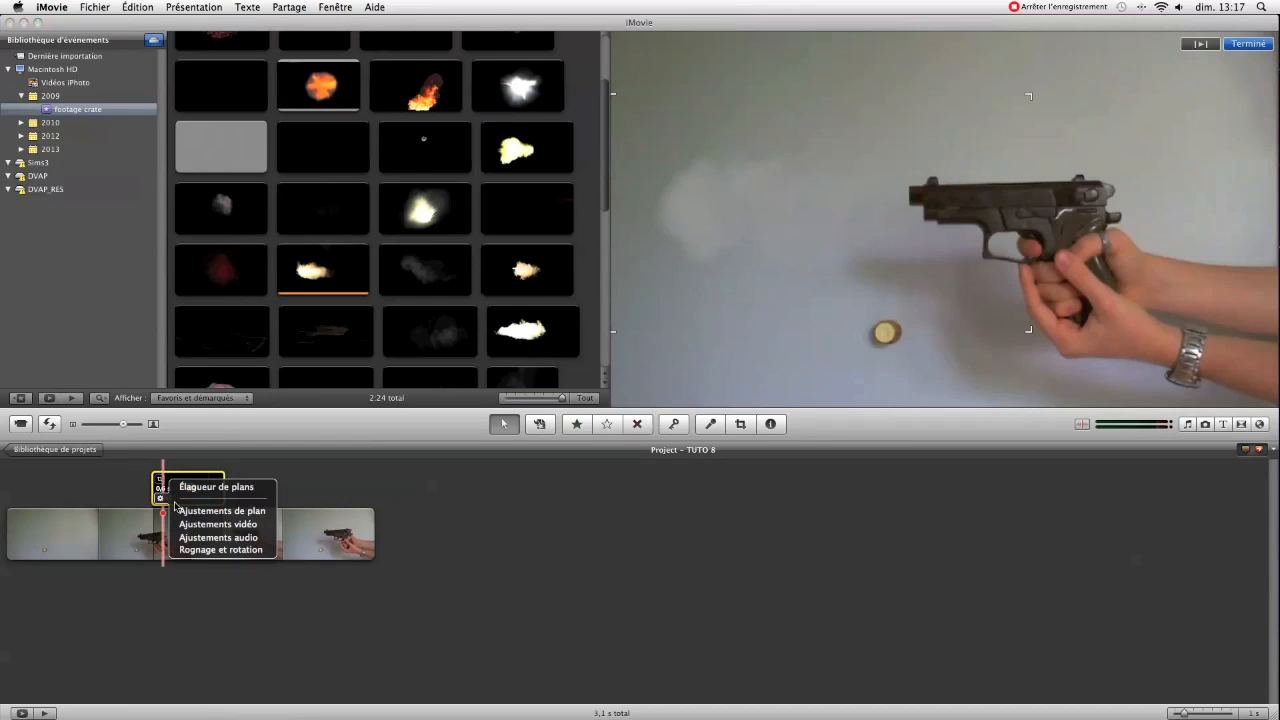
pyautogui.click(199, 525)
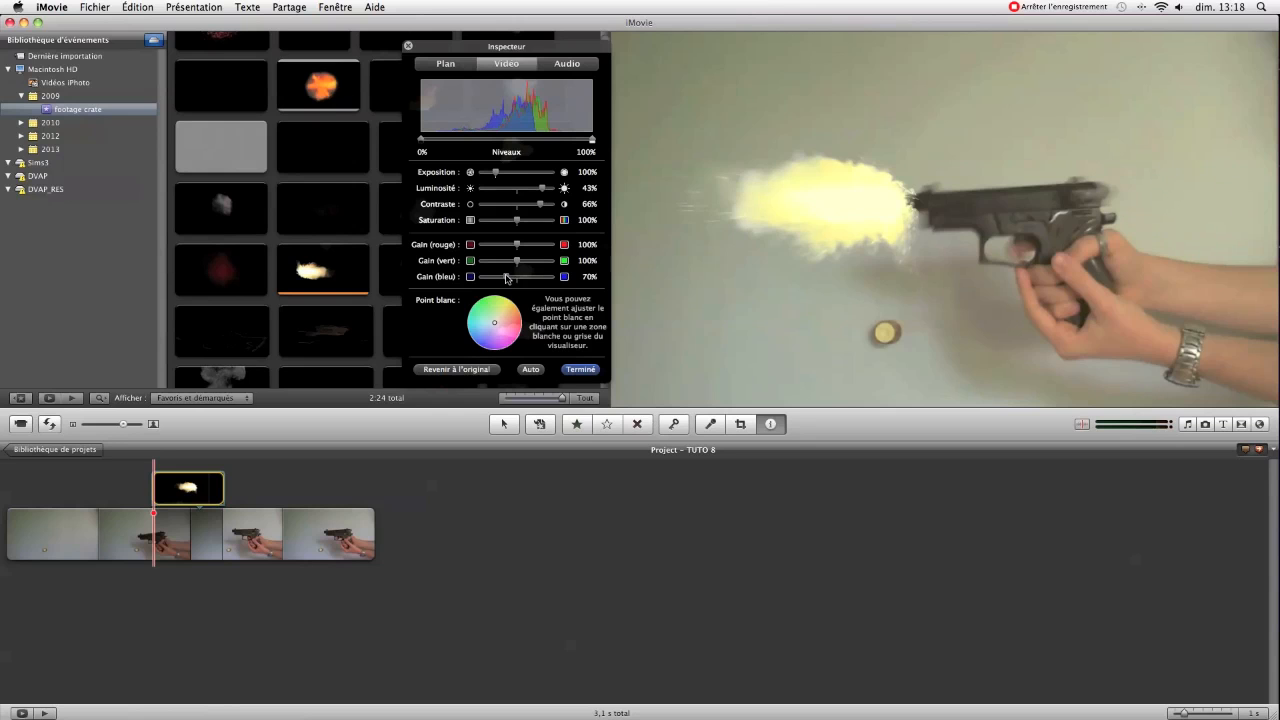
pyautogui.click(581, 370)
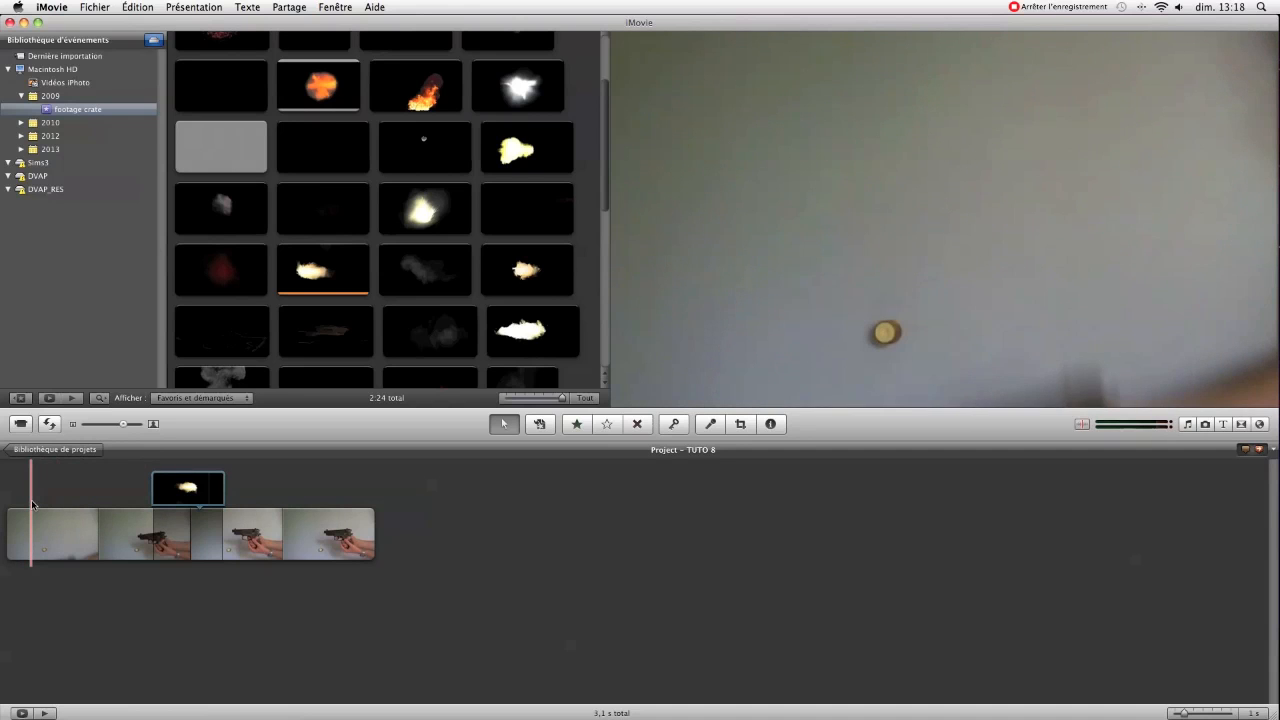
pyautogui.press('space')
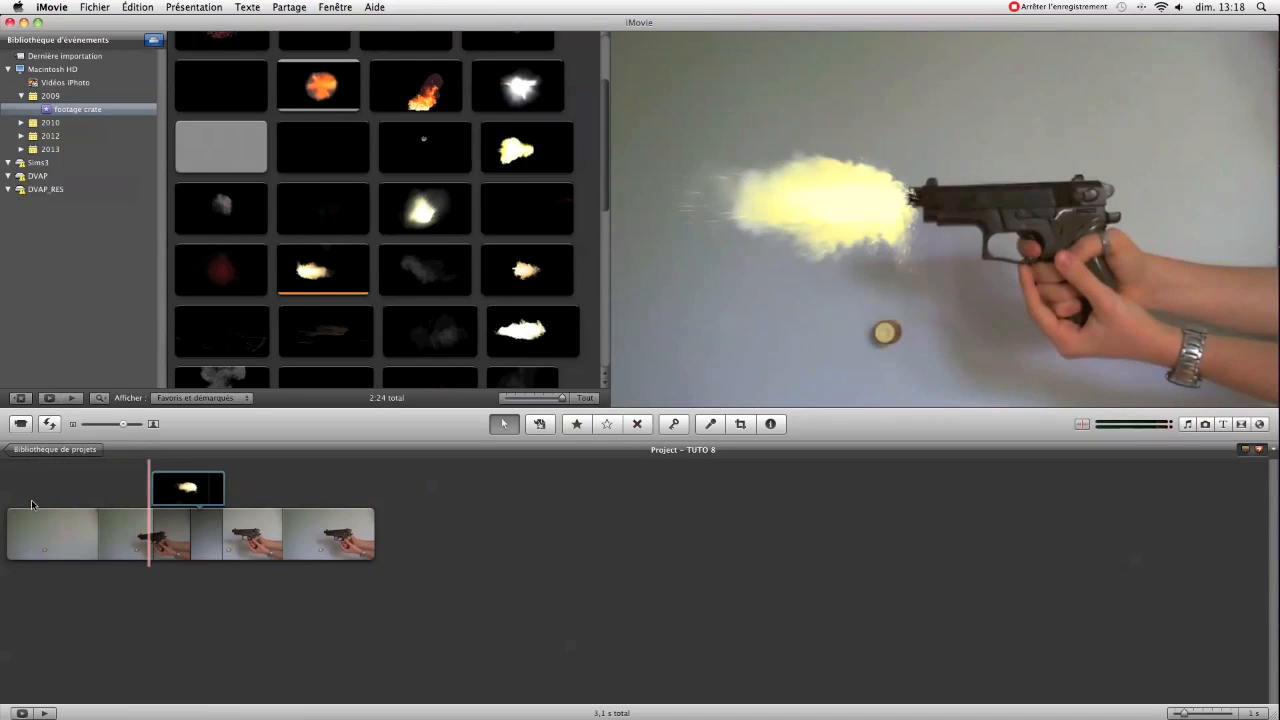
pyautogui.press('space')
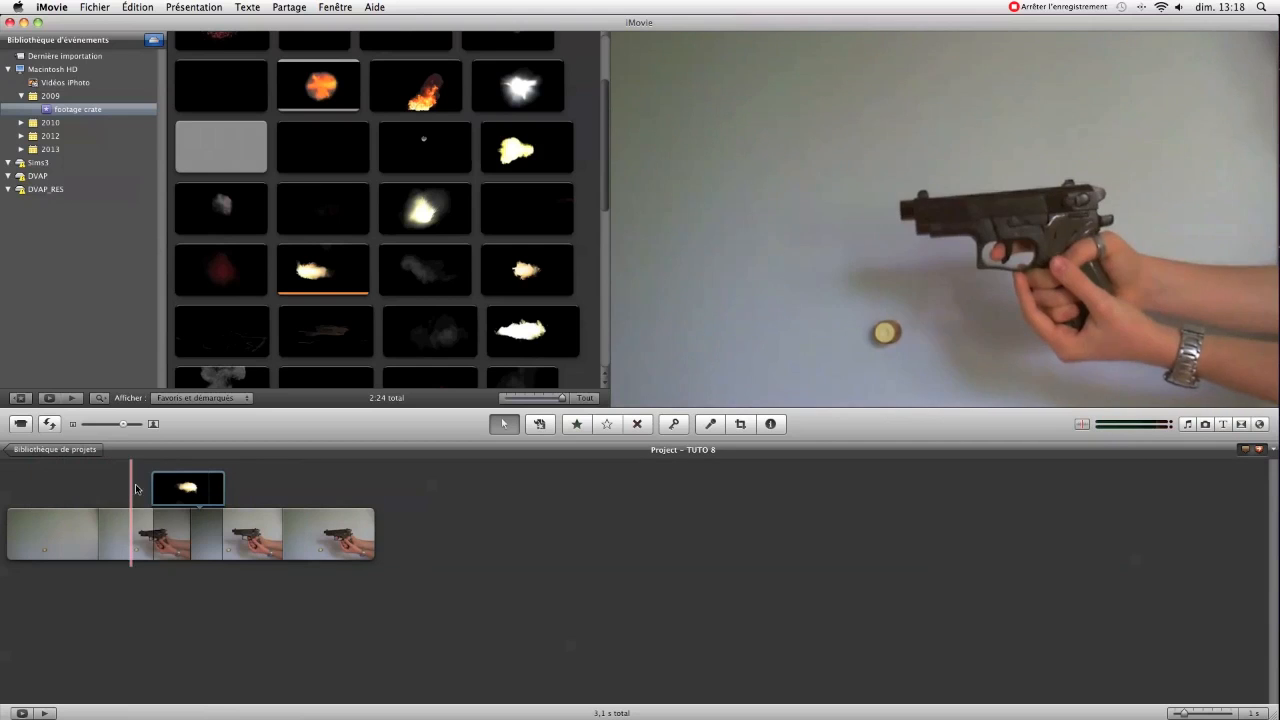